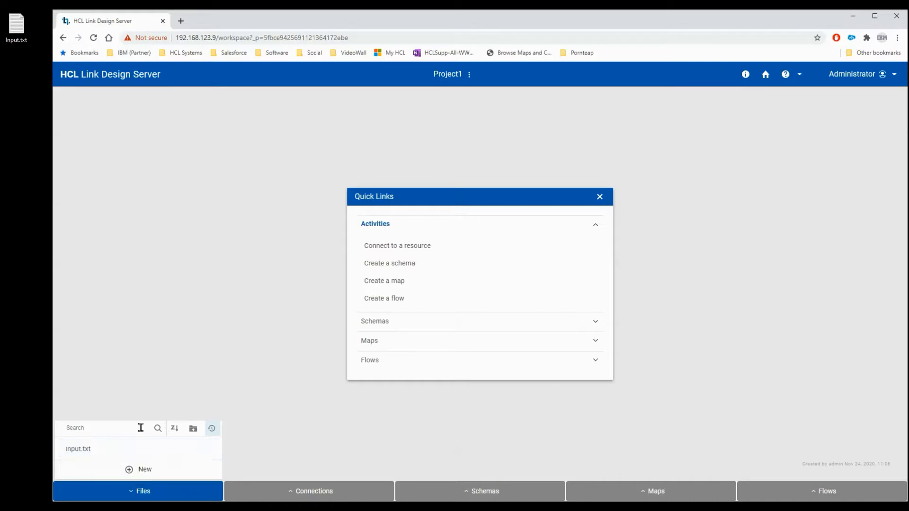
Open Input.txt from the desktop in Notepad, review its comma-separated employee records, and close it.
click(17, 29)
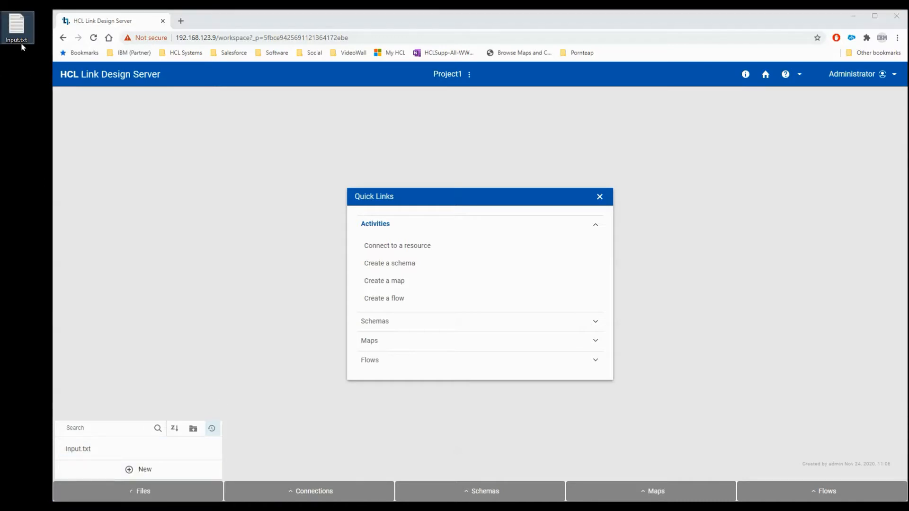
double_click(18, 31)
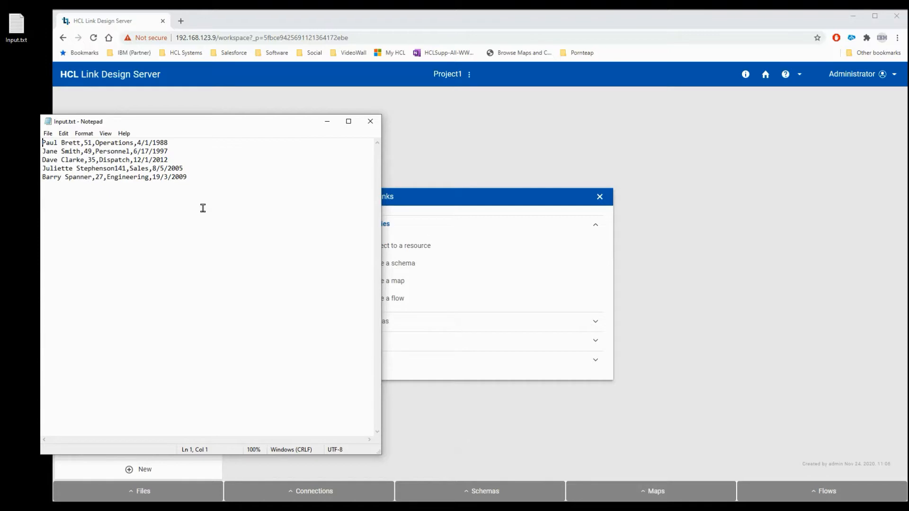
drag(84, 142, 181, 147)
click(371, 122)
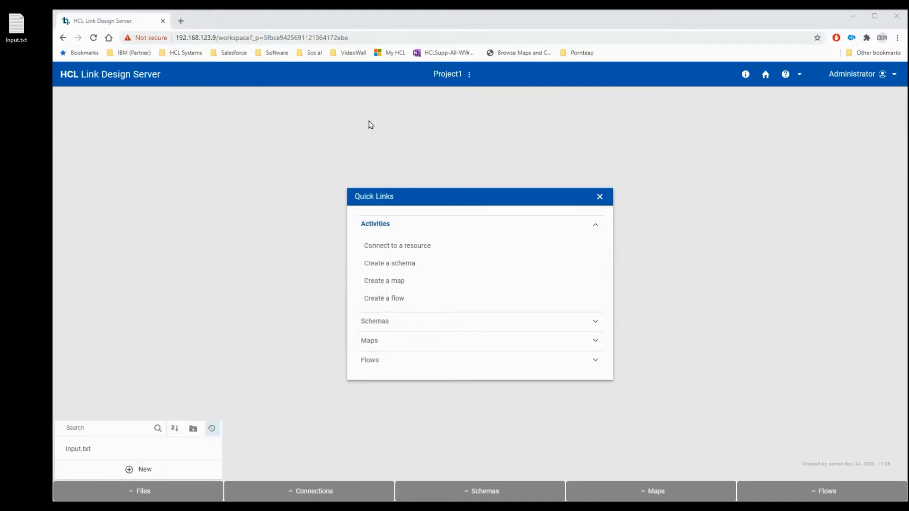
Check the project's list of schemas and open the Example map.
click(494, 491)
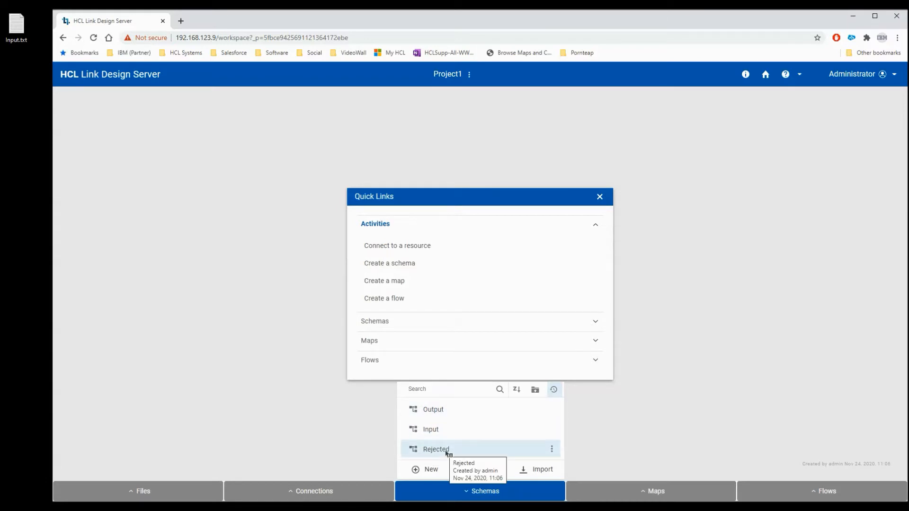
click(656, 491)
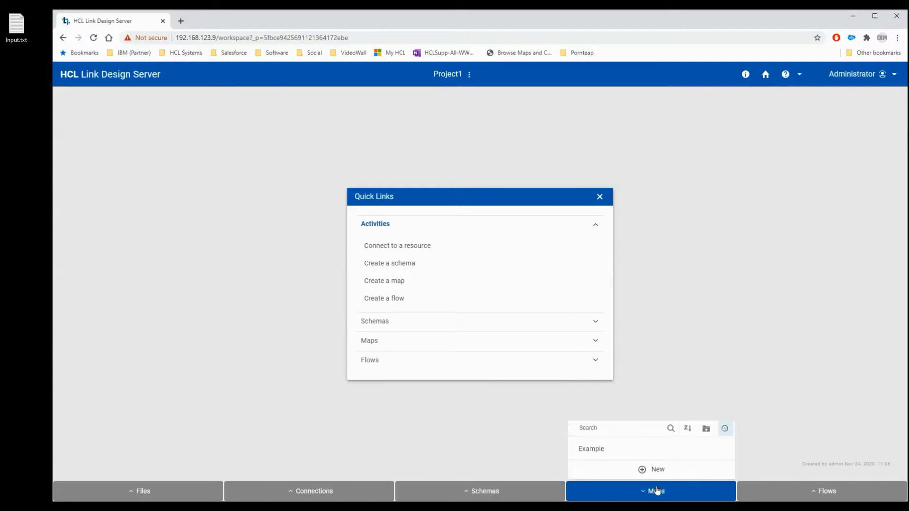
click(598, 453)
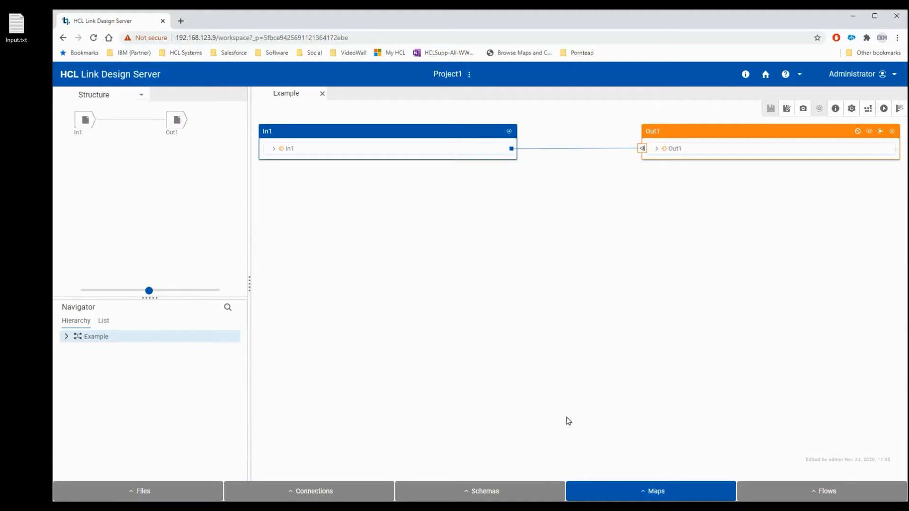
Expand In1 and Out1 down to their Row fields and show the mapping rule on the output Row.
click(273, 148)
click(282, 161)
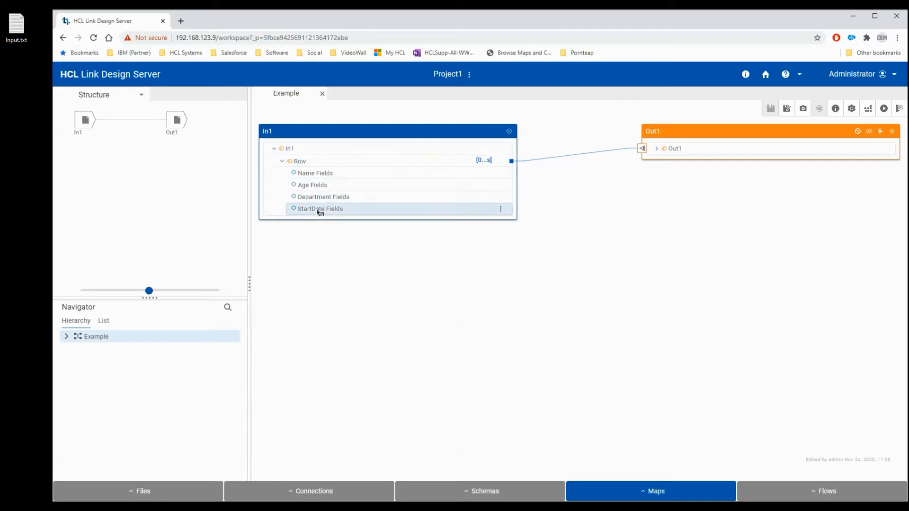
click(657, 148)
click(665, 161)
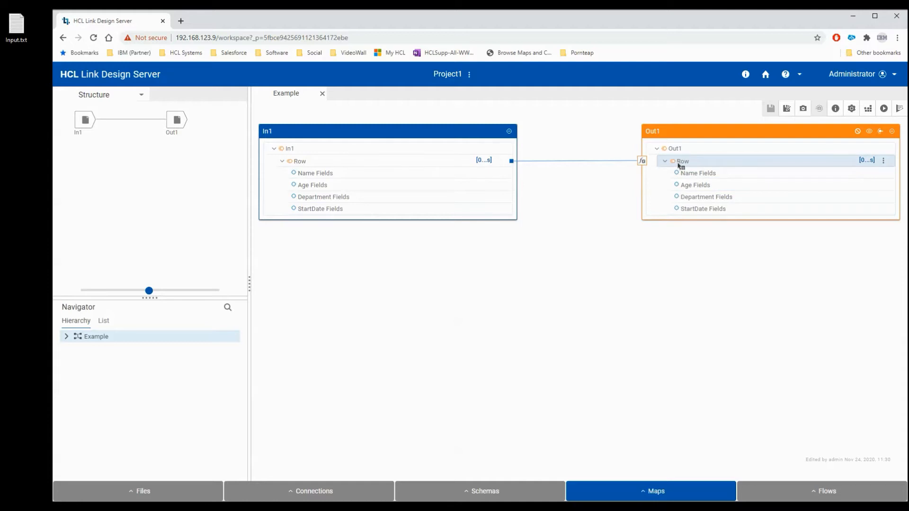
click(643, 162)
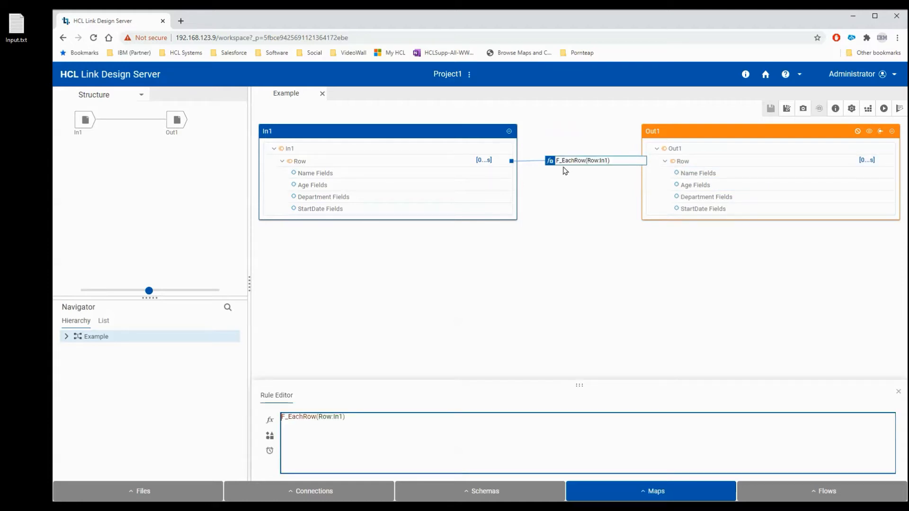
Open the F_EachRow functional map under Example and expand its input and output rows to inspect the field mappings.
click(67, 337)
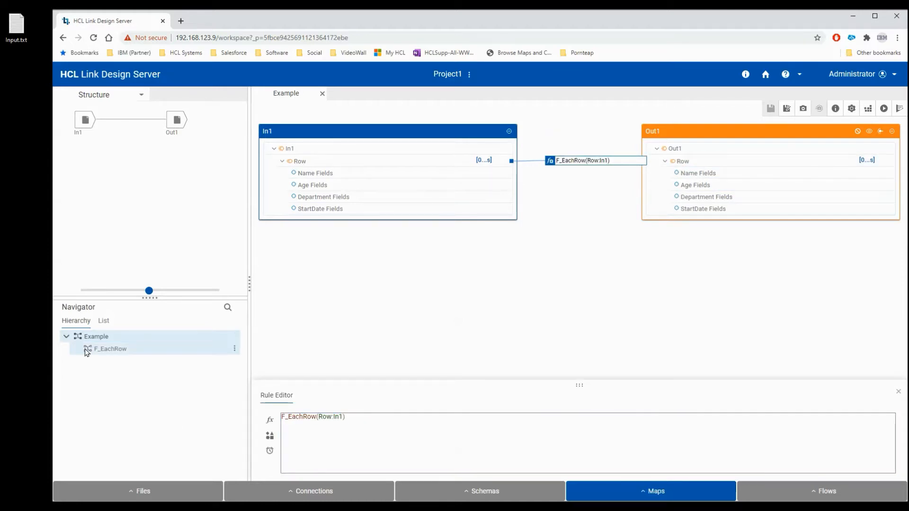
double_click(96, 349)
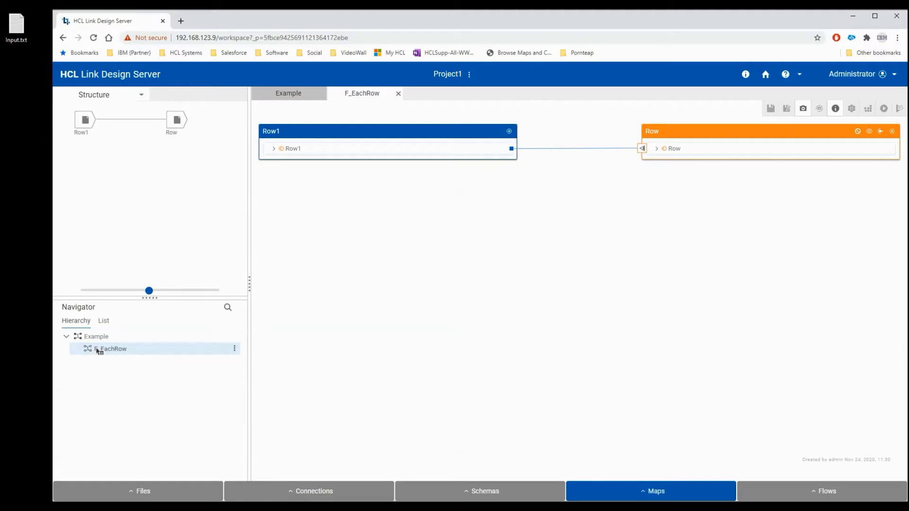
click(274, 149)
click(655, 150)
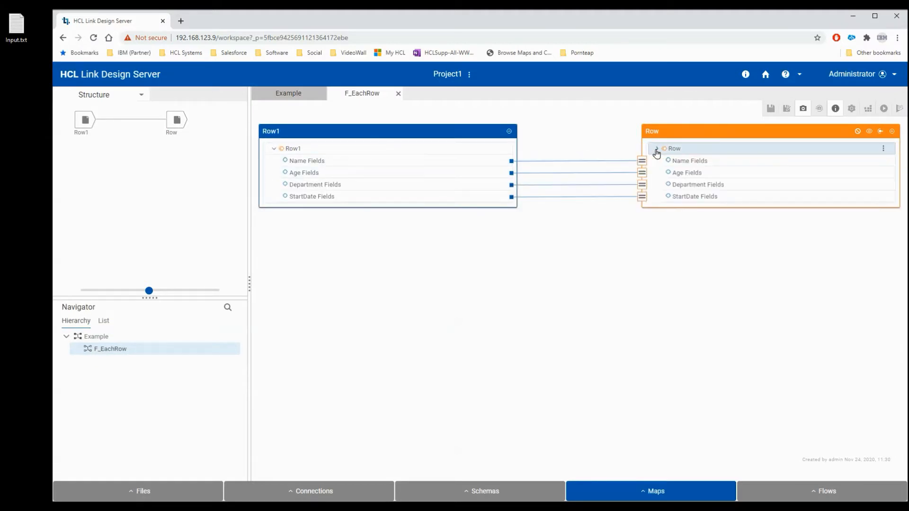
Return to the Example map, build it and run it.
double_click(96, 337)
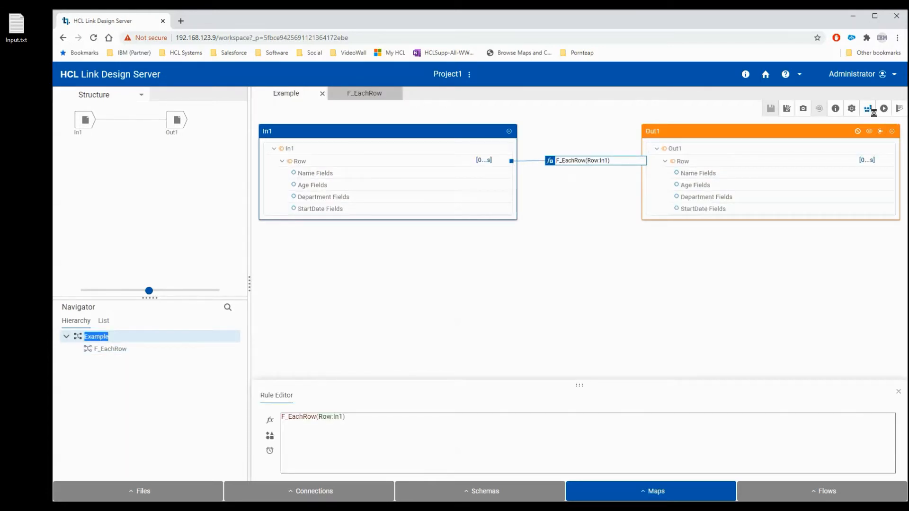
click(869, 111)
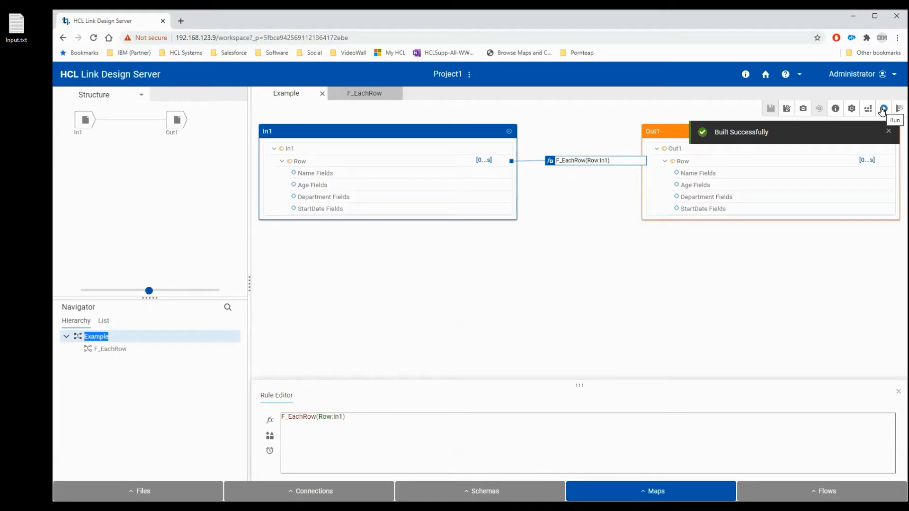
click(882, 110)
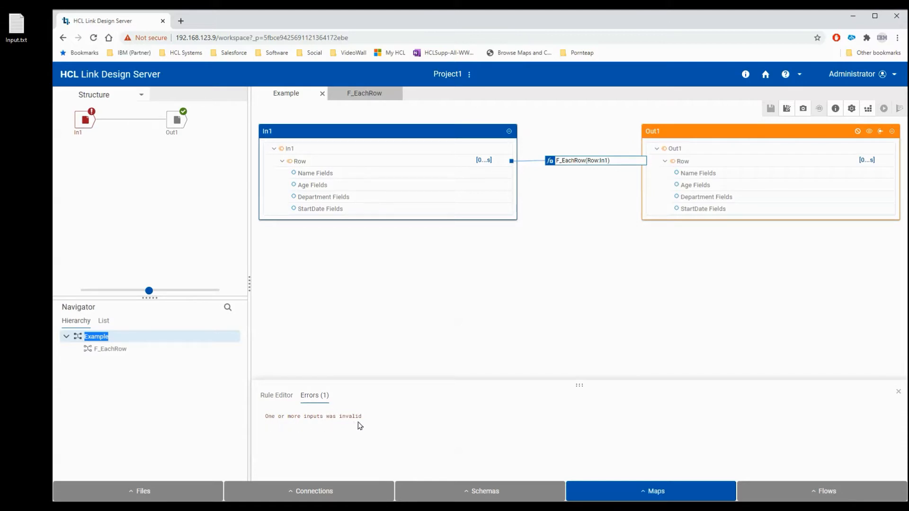
View the trace for the In1 input, examine the StartDate entries for validation failures, and close the trace.
right_click(88, 127)
click(134, 232)
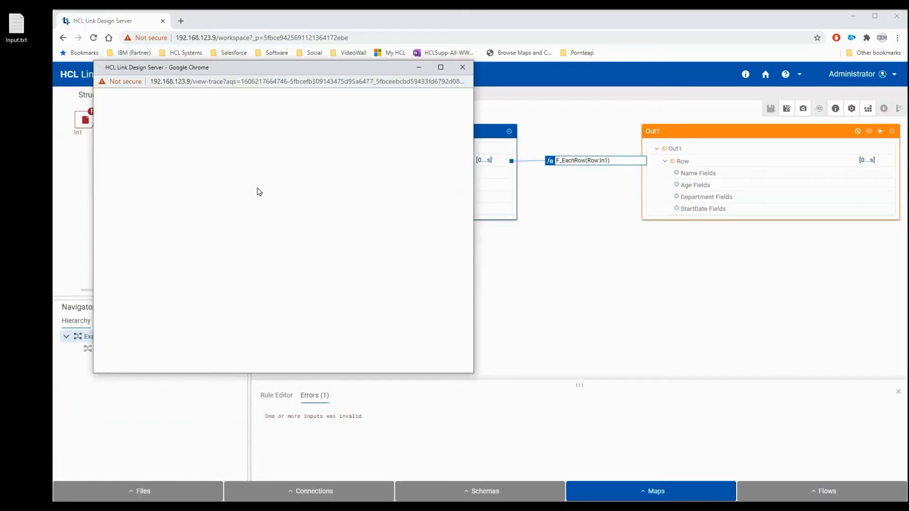
drag(467, 121, 473, 193)
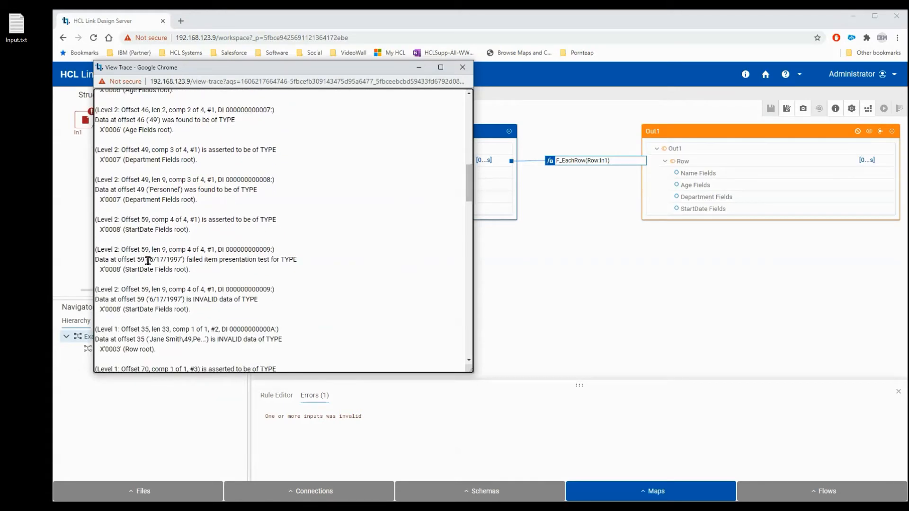
drag(148, 261, 183, 261)
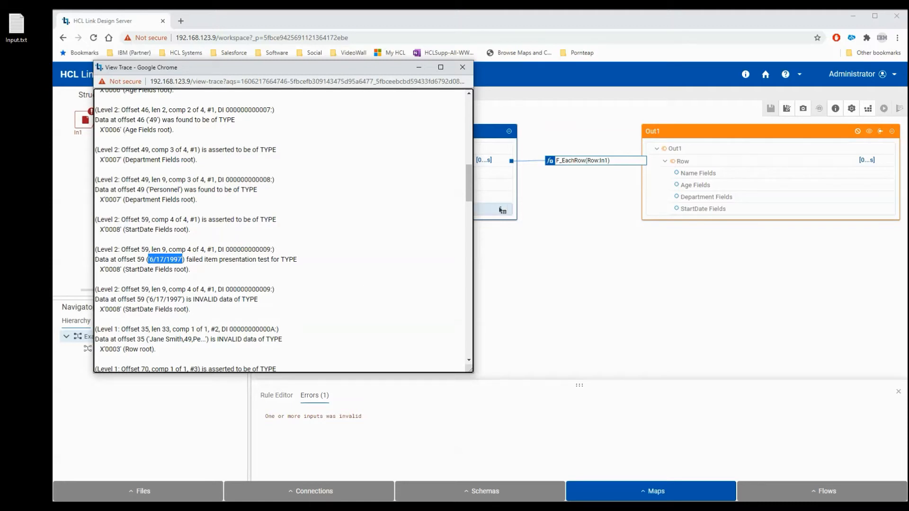
scroll(469, 180, down, 2)
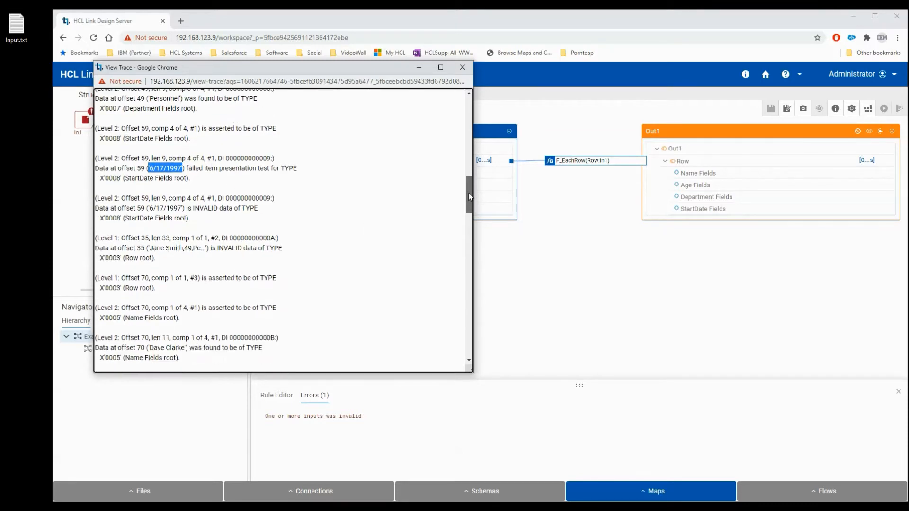
click(462, 67)
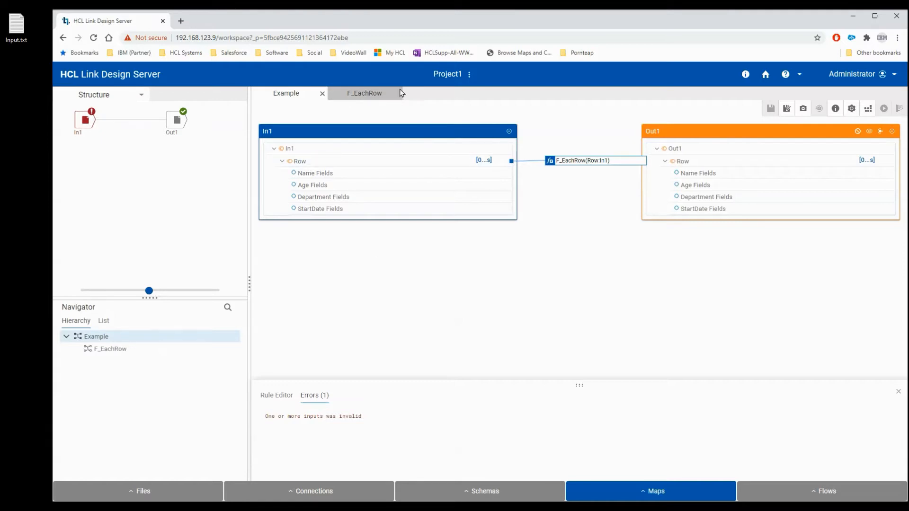
Close the F_EachRow and Example maps.
click(365, 94)
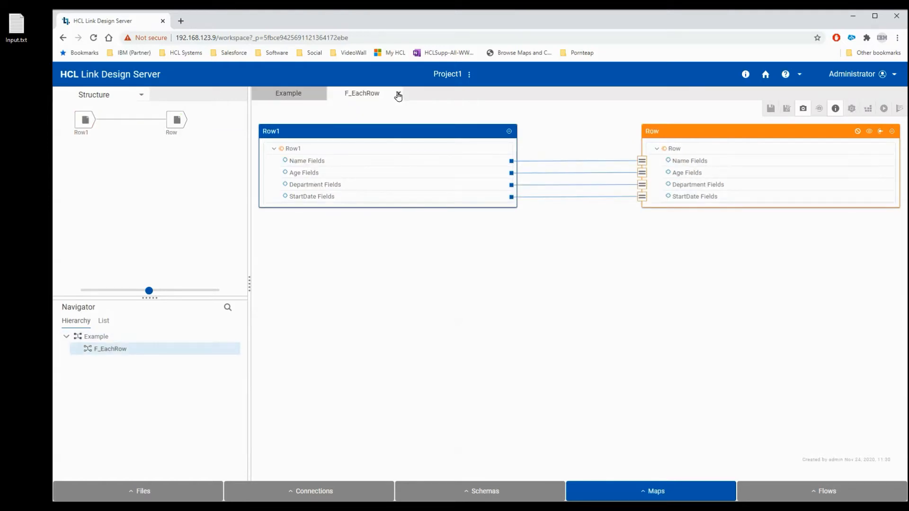
click(399, 94)
click(321, 94)
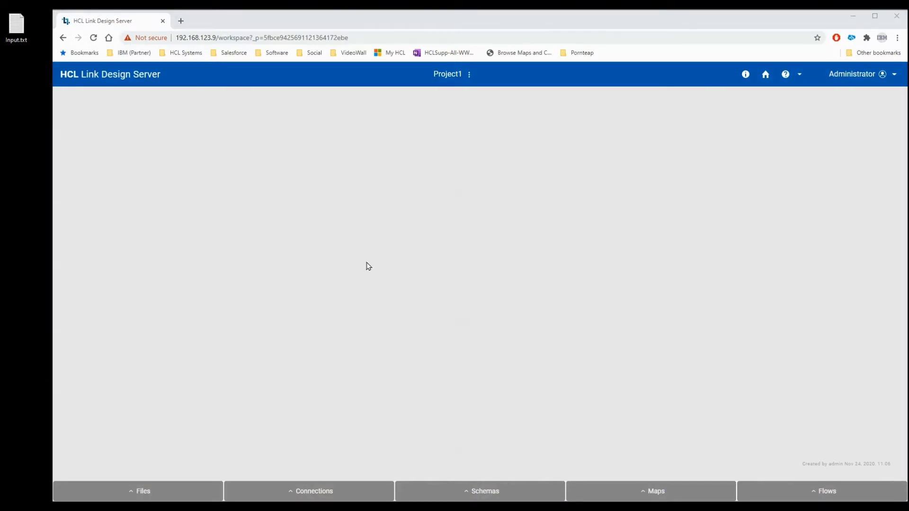
Open the Input schema and display the structure of its File group.
click(480, 490)
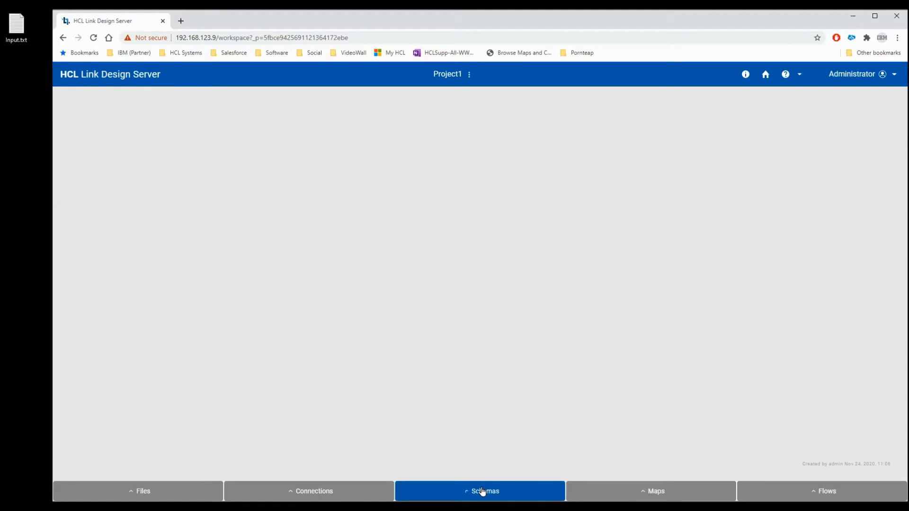
click(438, 411)
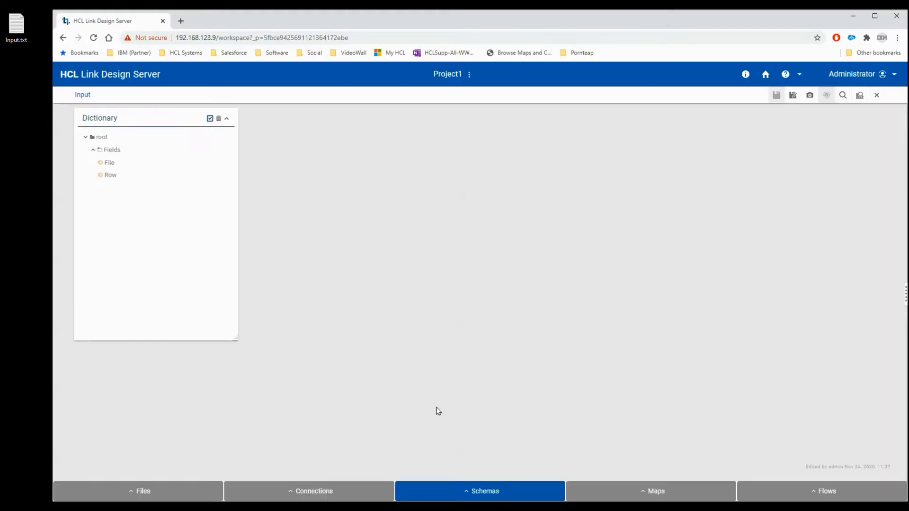
right_click(109, 166)
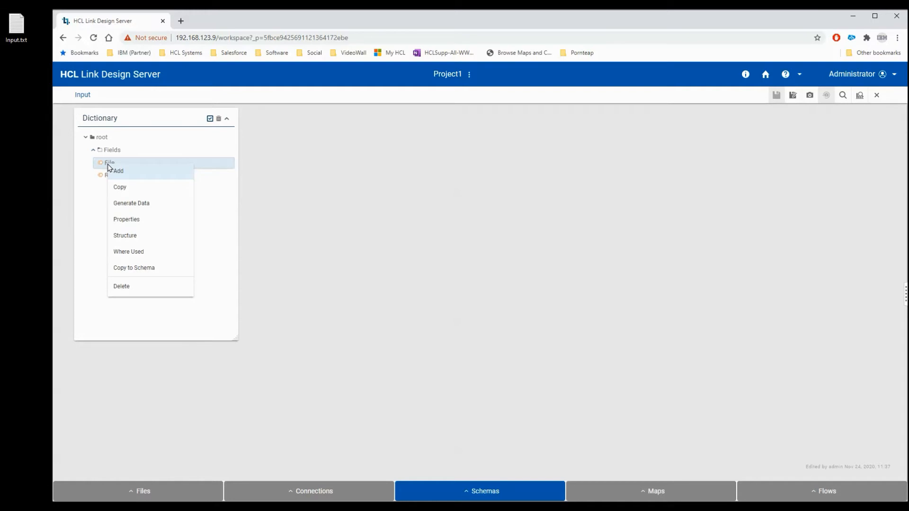
click(137, 236)
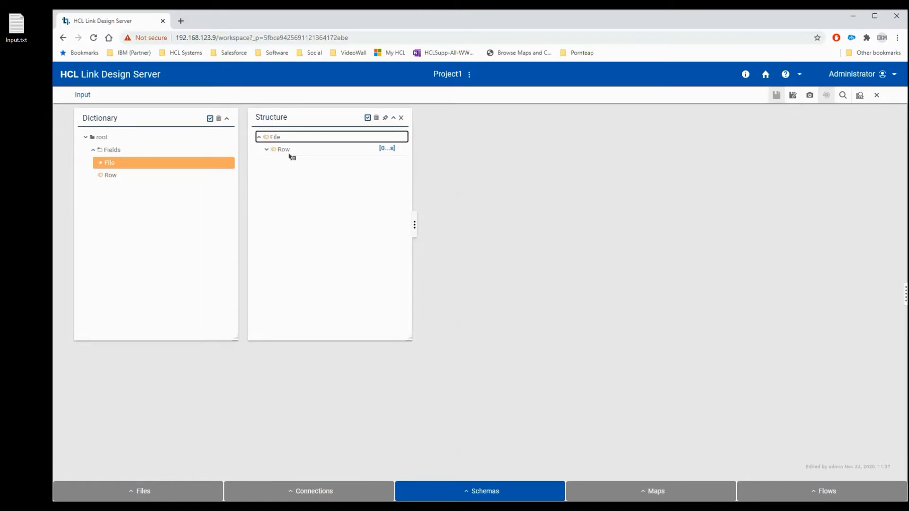
Set the restart attribute on the Row component of File, close the structure view, and save the Input schema.
right_click(332, 153)
click(356, 240)
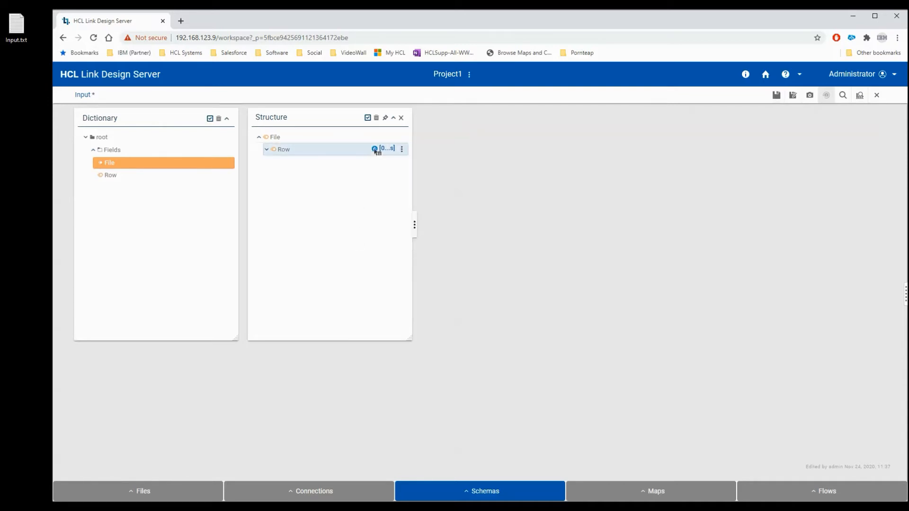
click(402, 119)
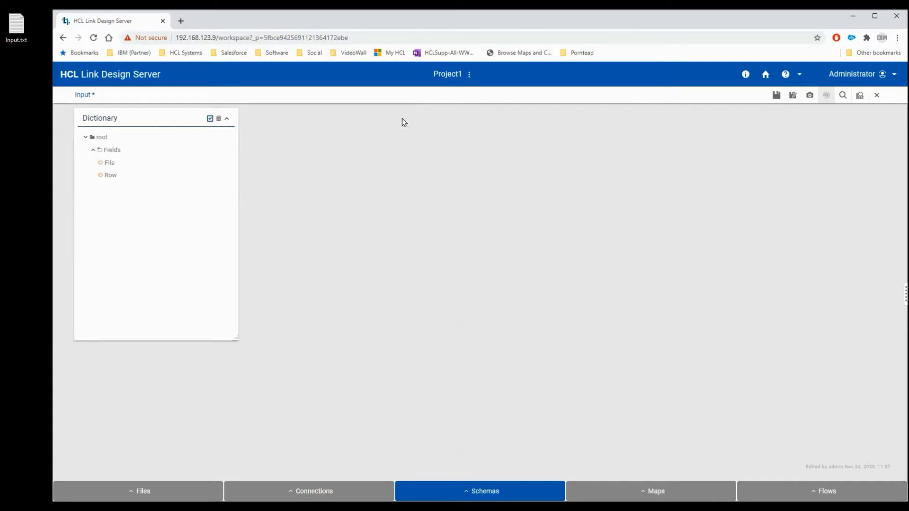
click(776, 97)
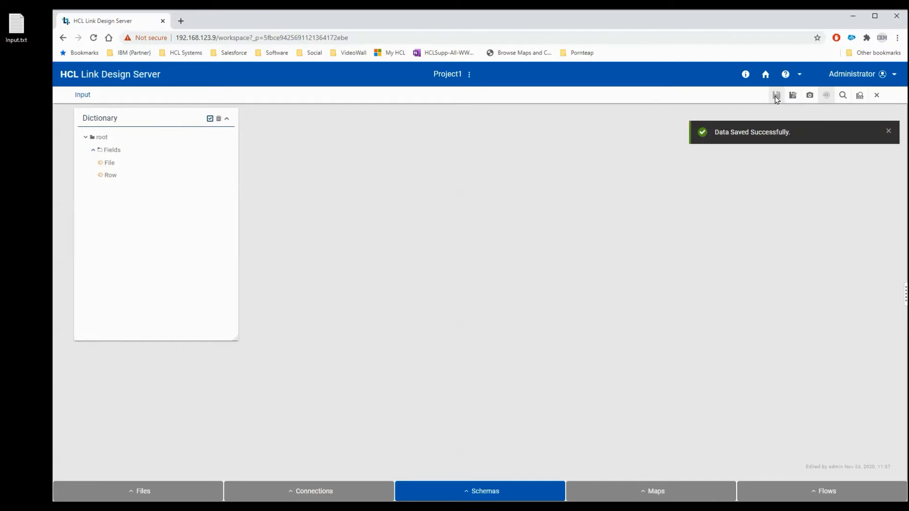
Reopen the Example map, build it and run it with the updated Input schema.
click(654, 492)
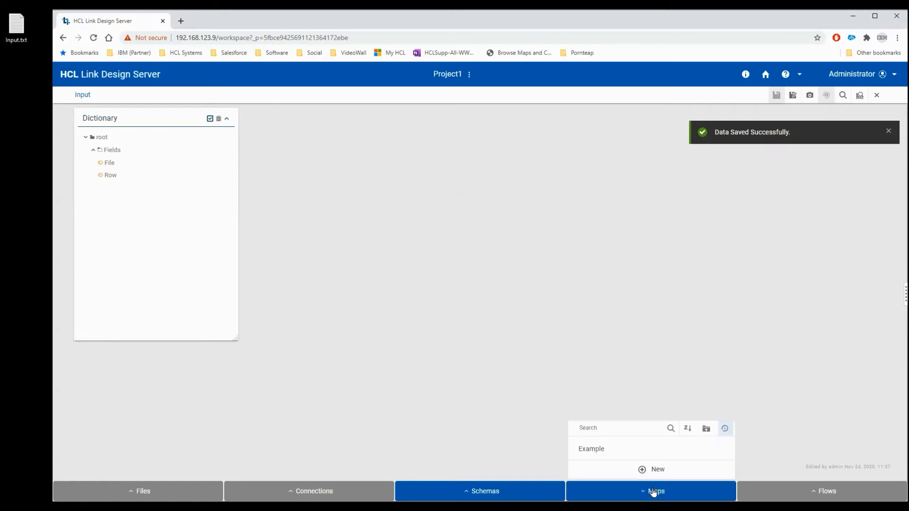
click(587, 457)
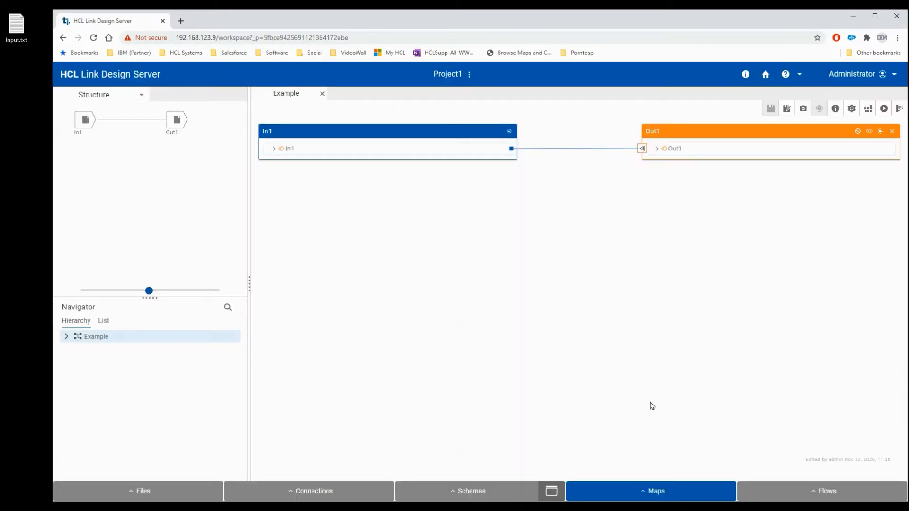
click(870, 109)
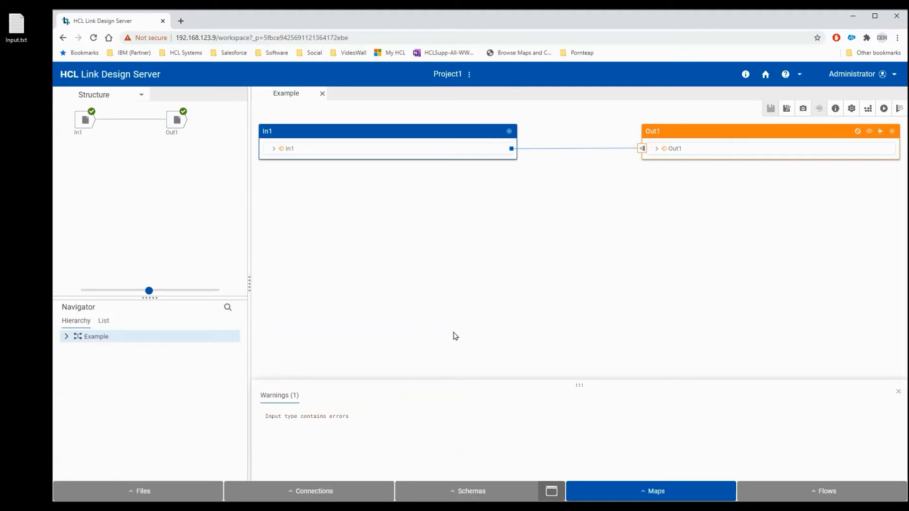
View the output data of Out1, check which rows were written, and close the data window.
right_click(178, 126)
click(205, 249)
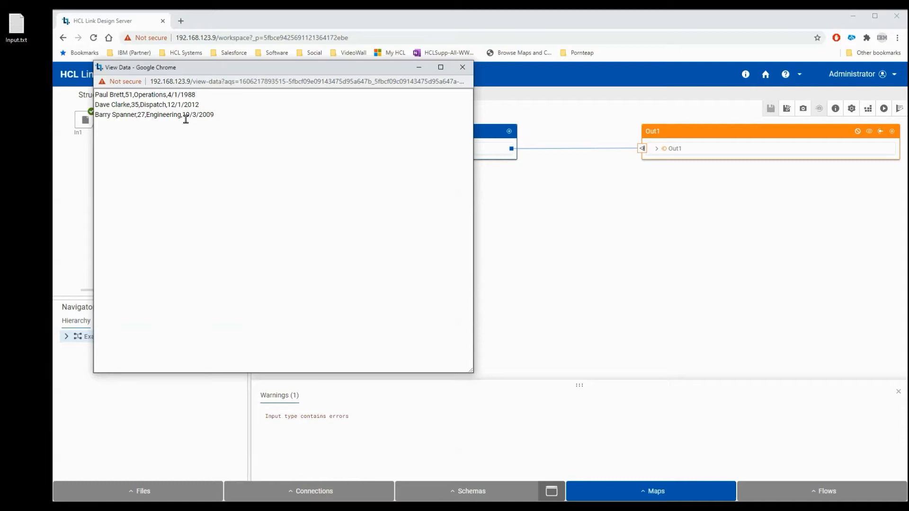
click(463, 67)
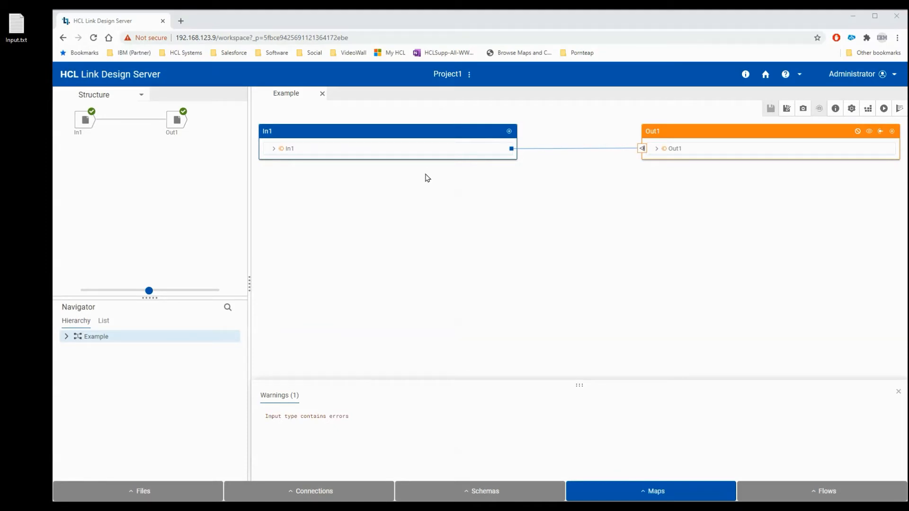
Create a target named Out2 that uses a command-line connection of type File writing to Rejected.txt.
click(100, 96)
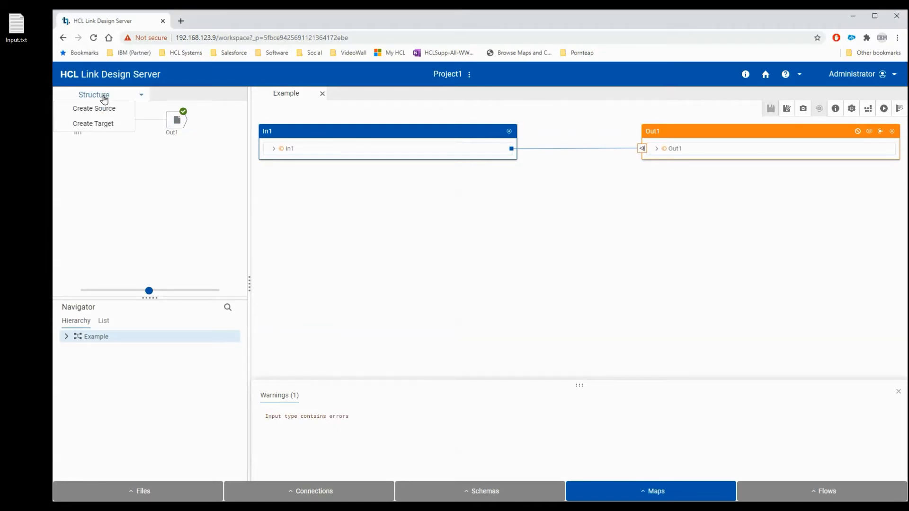
click(97, 126)
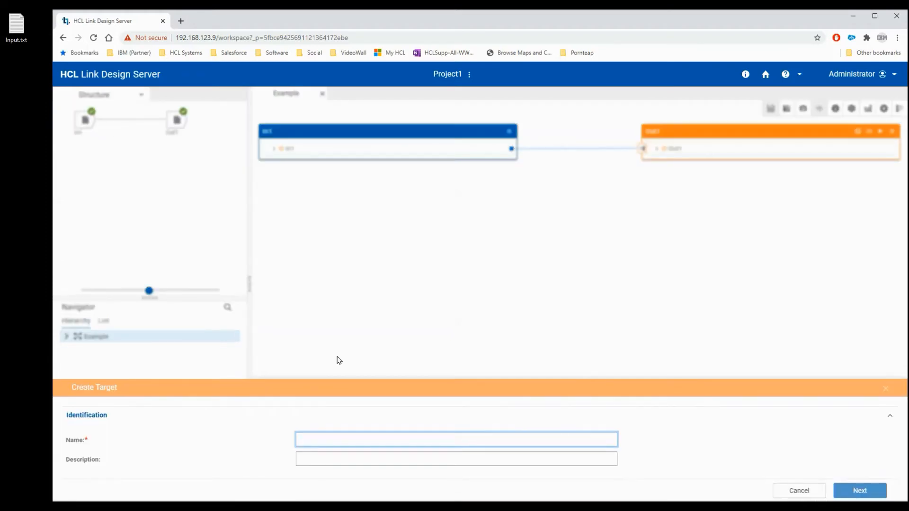
text(Out2)
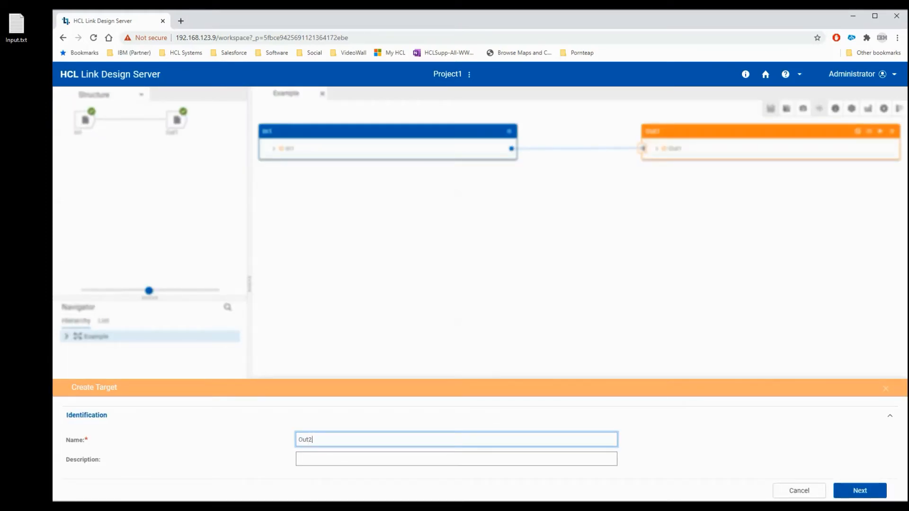
click(860, 494)
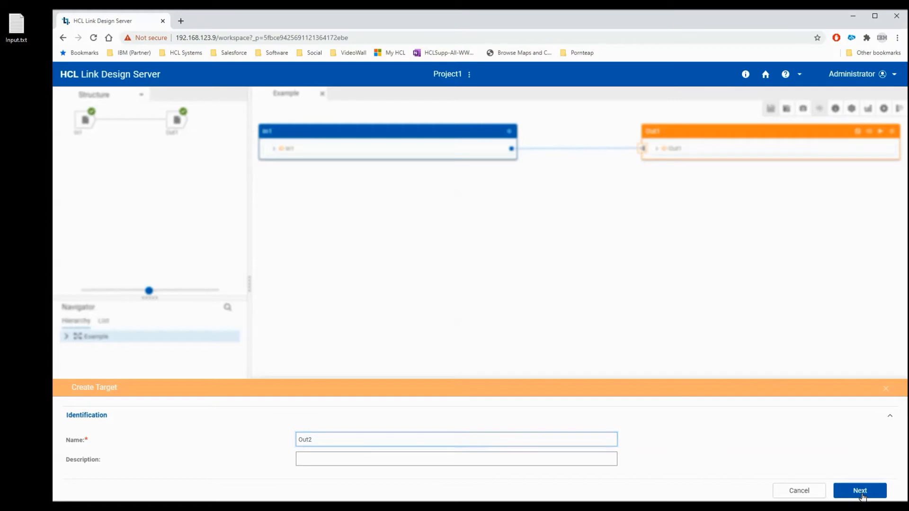
click(304, 439)
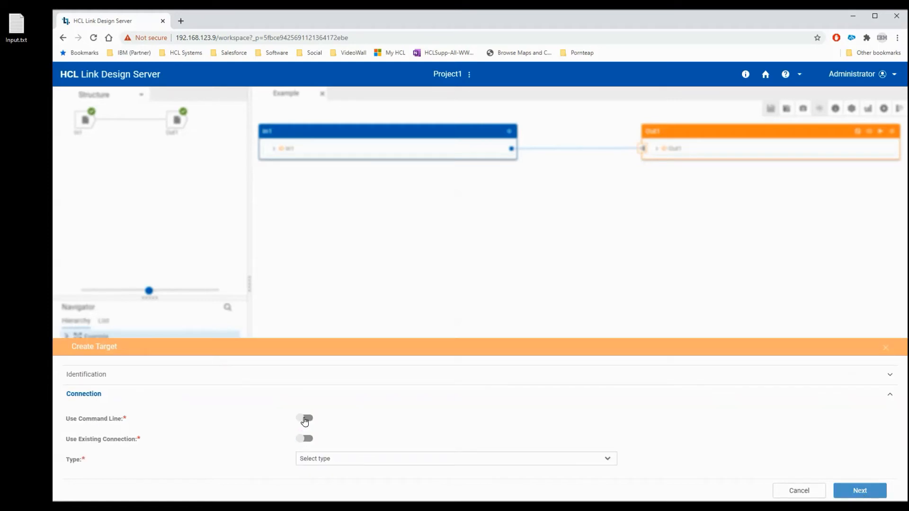
click(304, 418)
click(335, 397)
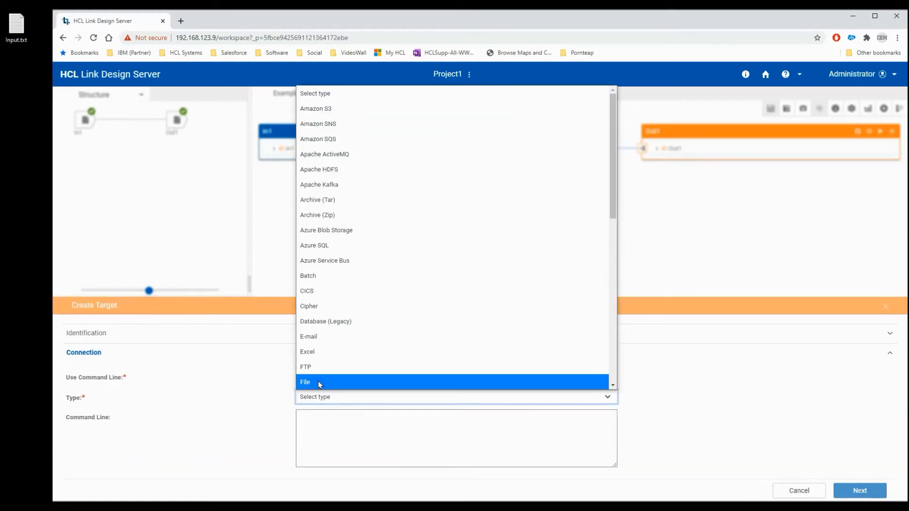
click(318, 382)
click(341, 424)
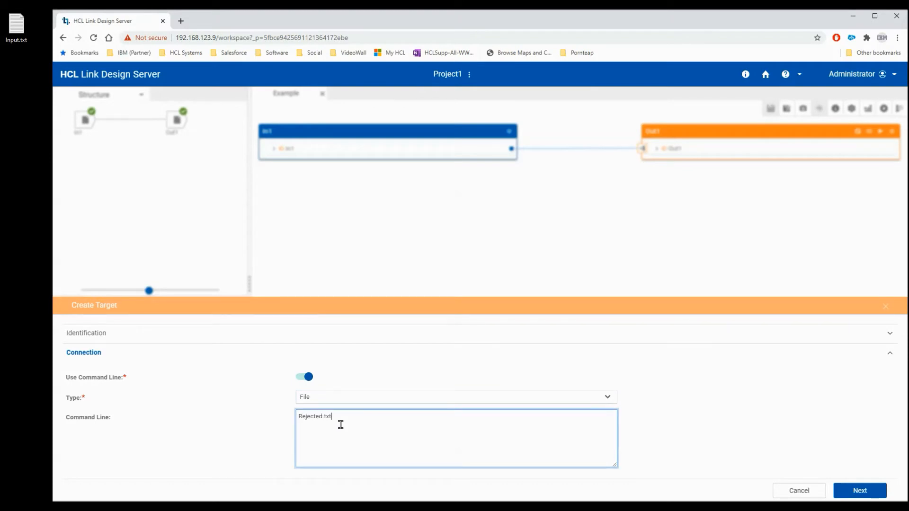
click(860, 491)
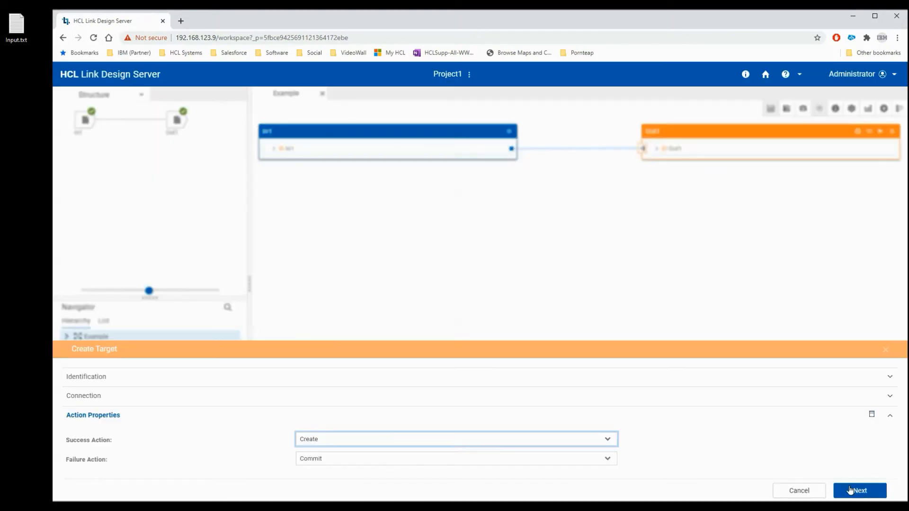
Keep the target's default action properties, assign the Rejected schema with type File, and finish creating Out2.
click(848, 491)
click(329, 439)
click(328, 422)
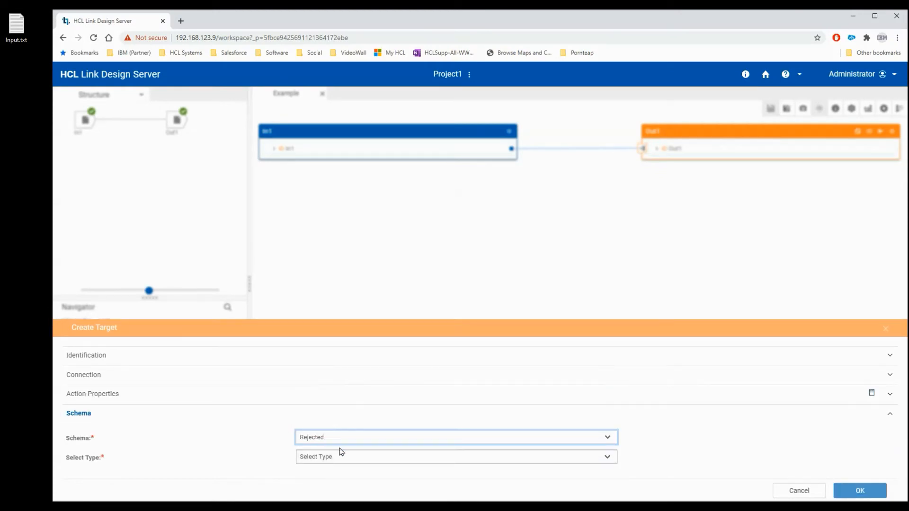
click(340, 456)
click(326, 409)
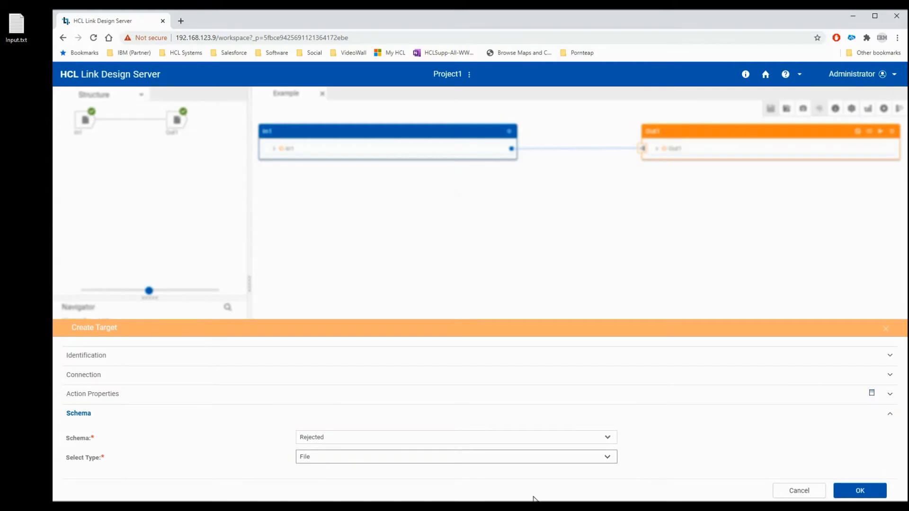
click(843, 493)
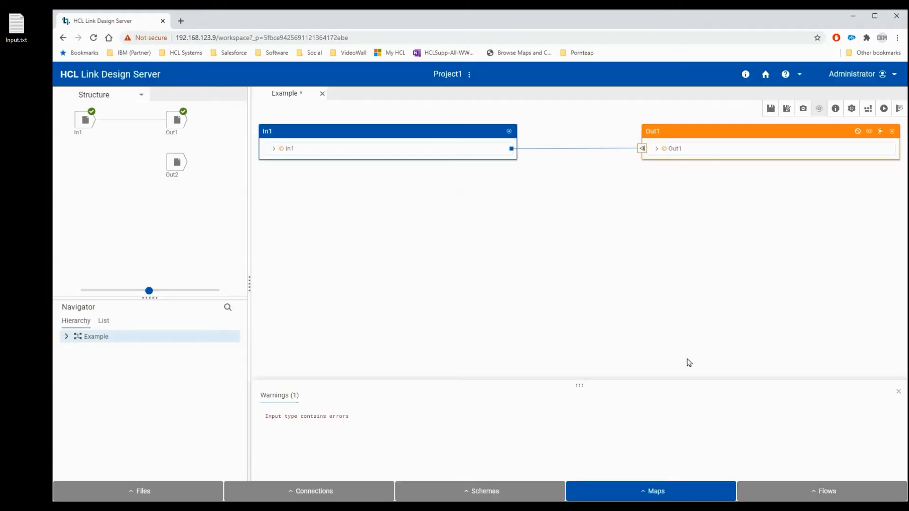
Show Out2 with In1 as its source, expand both, and map In1's Row to Out2's TextItem.
click(180, 163)
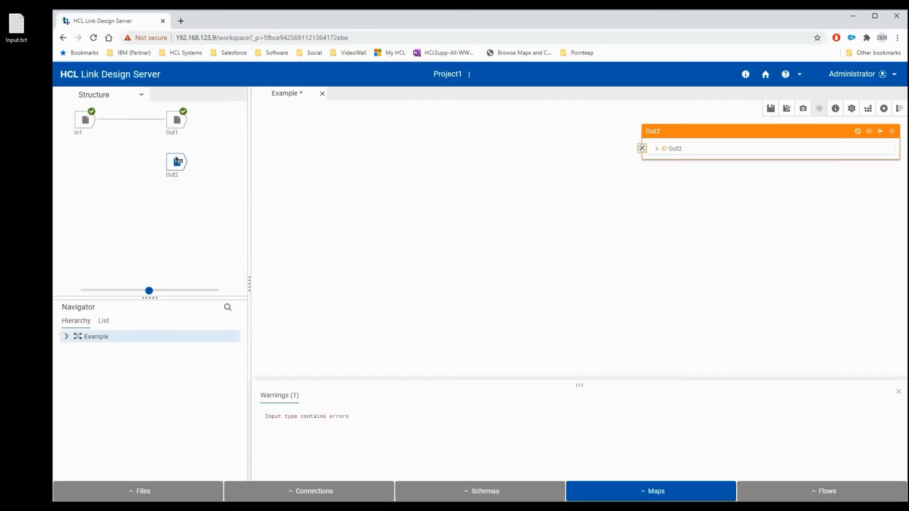
right_click(95, 123)
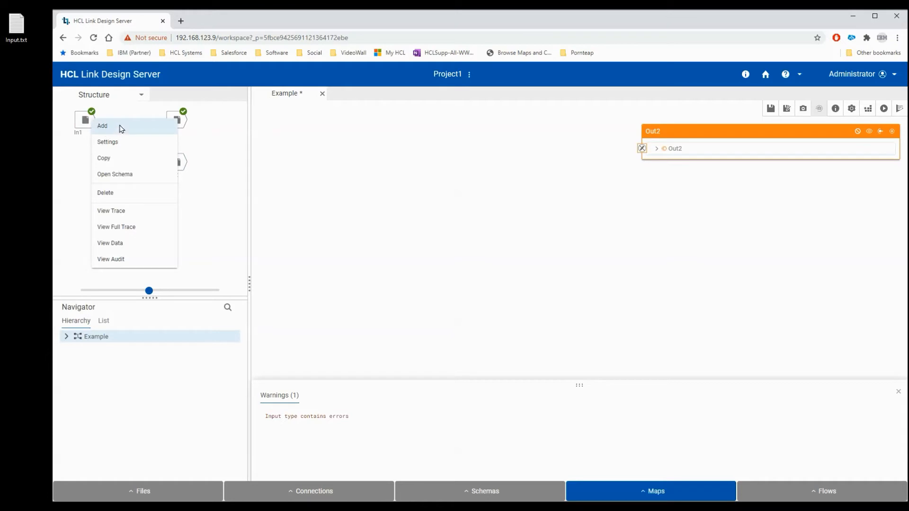
click(117, 126)
click(274, 148)
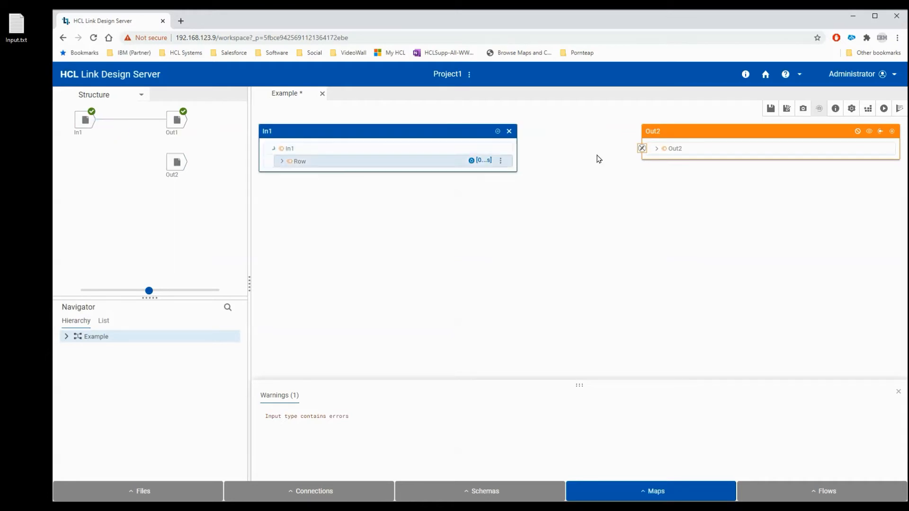
click(657, 149)
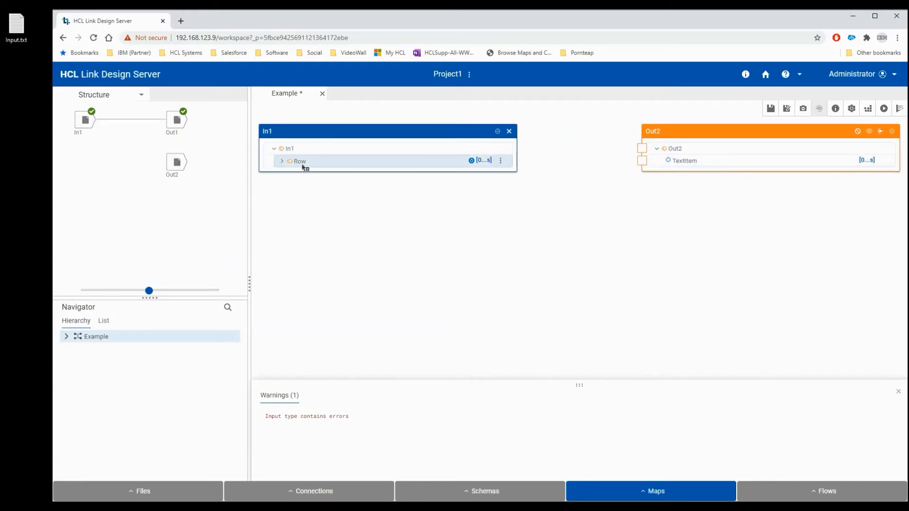
drag(300, 164, 693, 161)
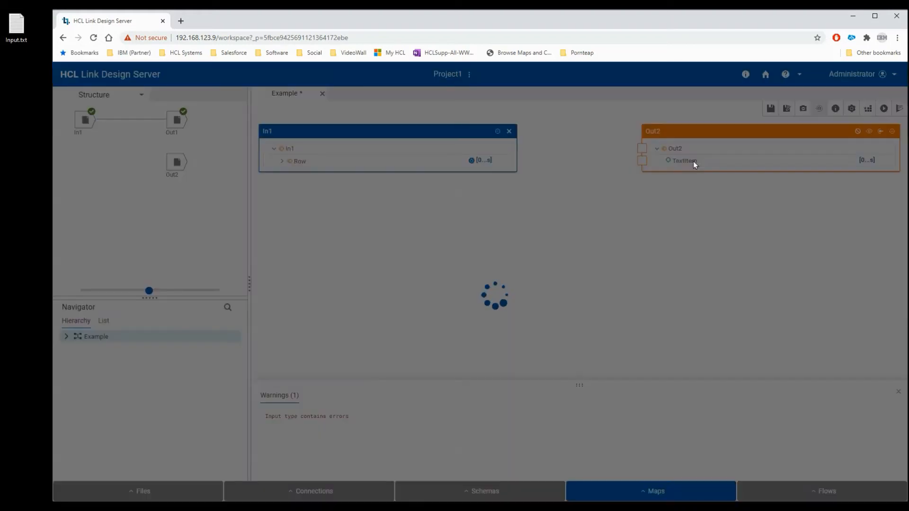
Change the TextItem rule to F_Rejected(REJECT(Row:In1)) and create the F_Rejected functional map.
click(642, 161)
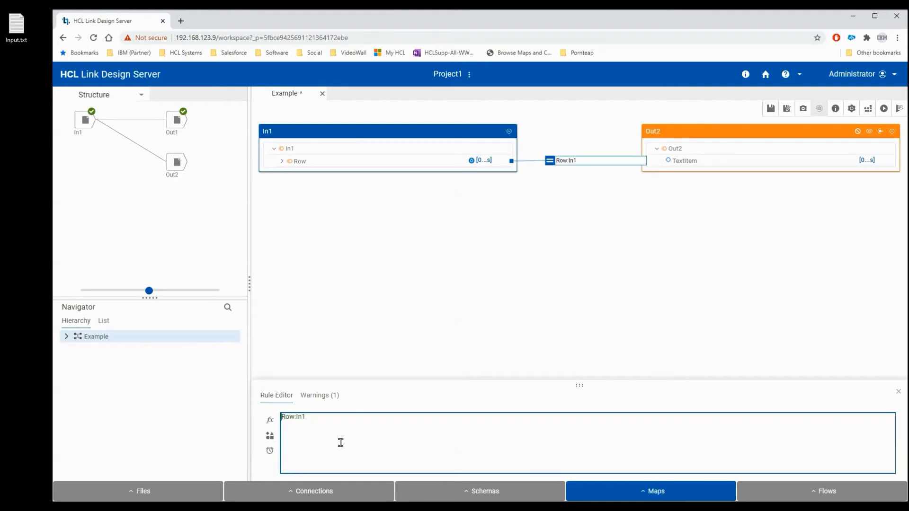
text(()
text(REJECT)
text(()
text(F_Rejec)
text(ted)
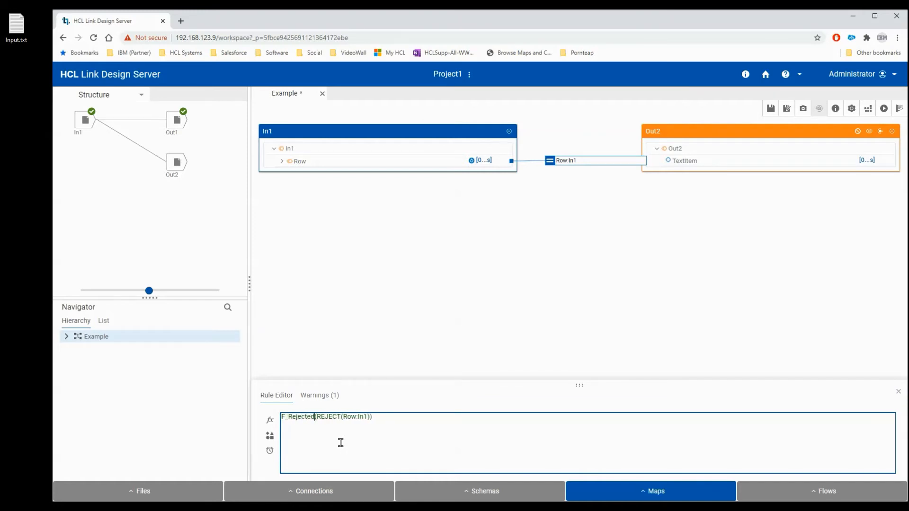
key(Return)
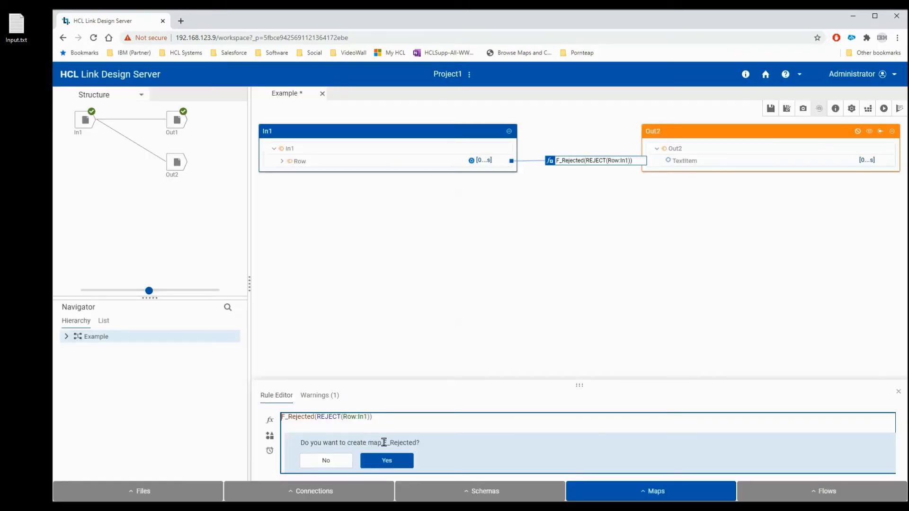
click(386, 462)
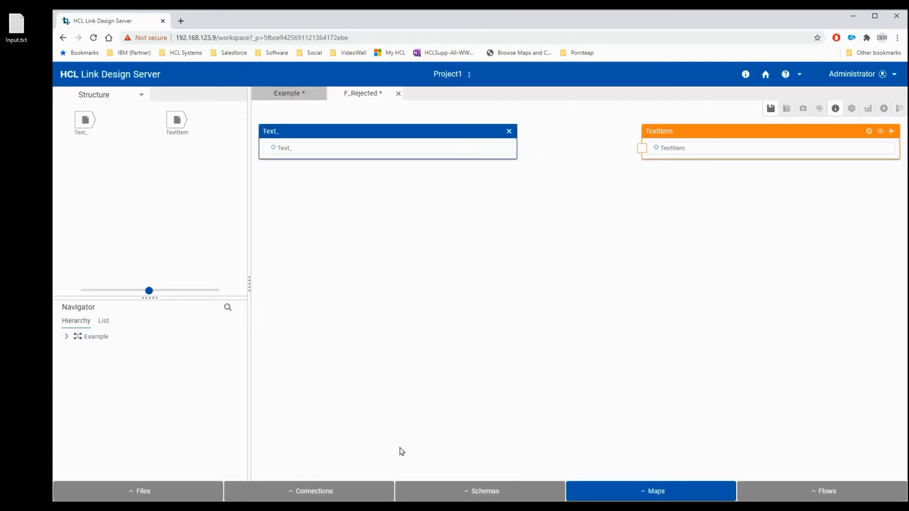
Map Text_ to TextItem in the F_Rejected map, save it, and close it.
drag(284, 149, 681, 152)
click(770, 110)
click(398, 93)
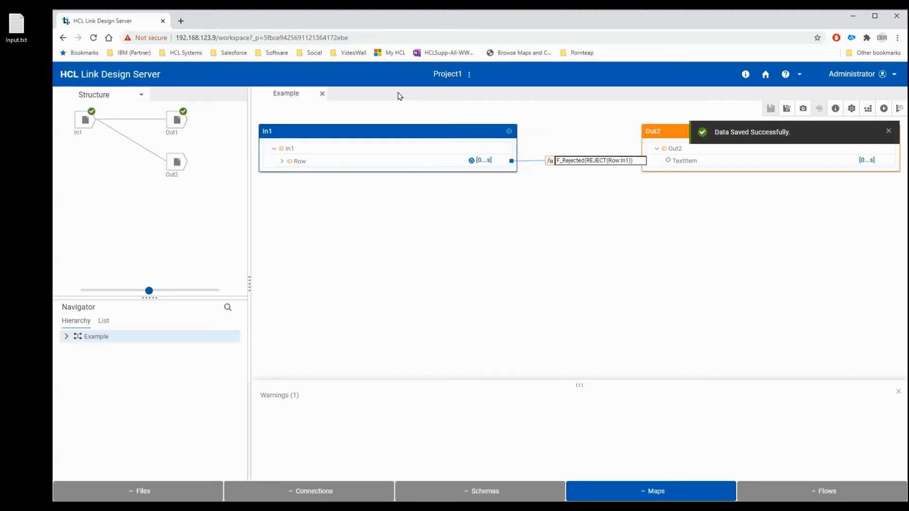
Build and run the Example map with the new Out2 target.
click(867, 111)
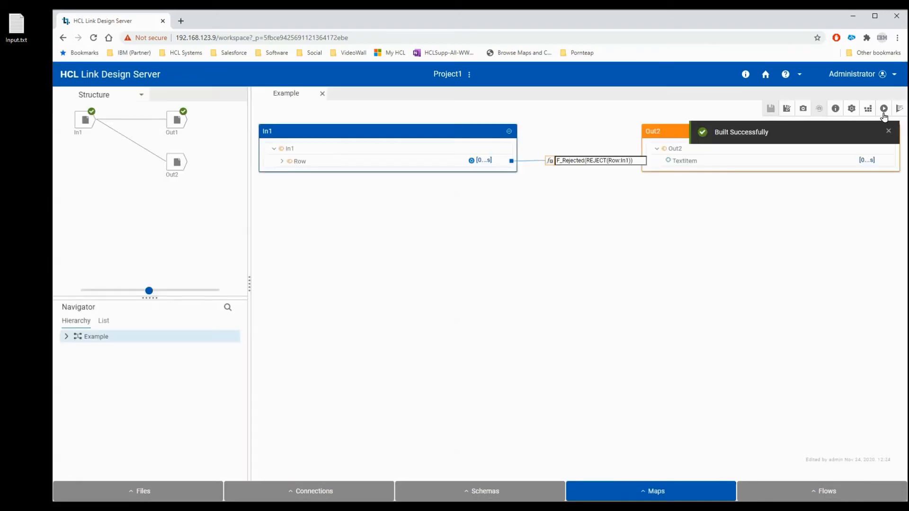
click(885, 109)
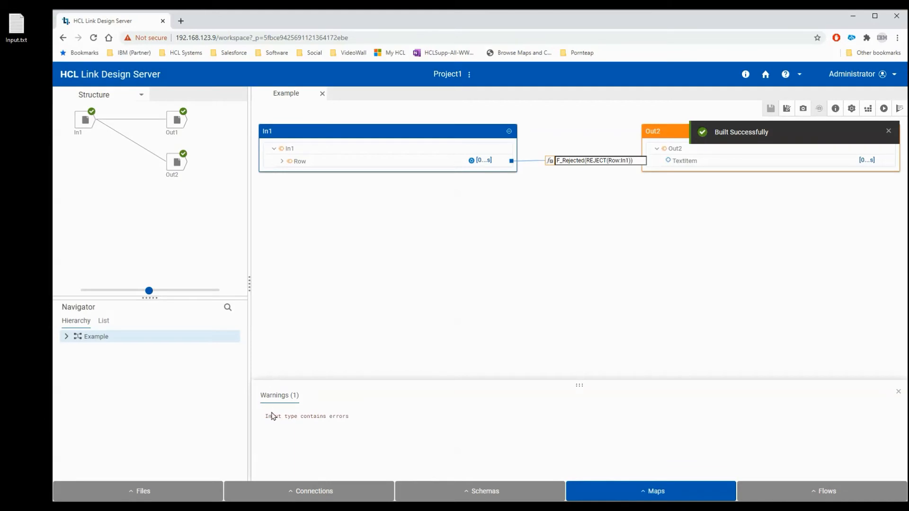
View the output data of Out1 and the rejected rows in Out2, closing each data window.
right_click(177, 124)
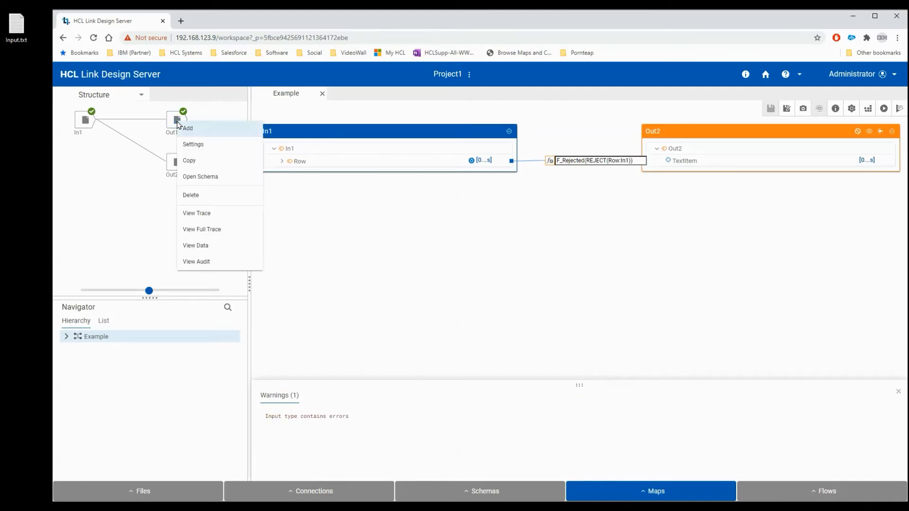
click(199, 245)
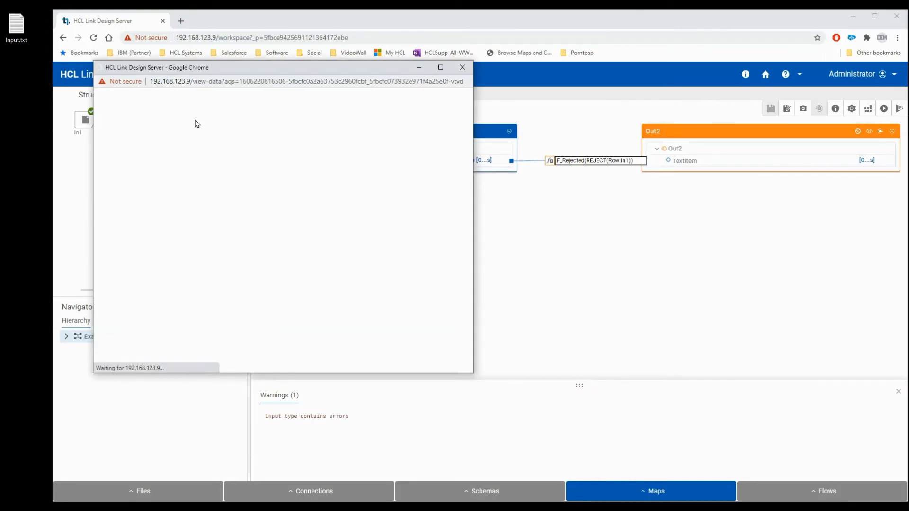
click(463, 67)
right_click(178, 162)
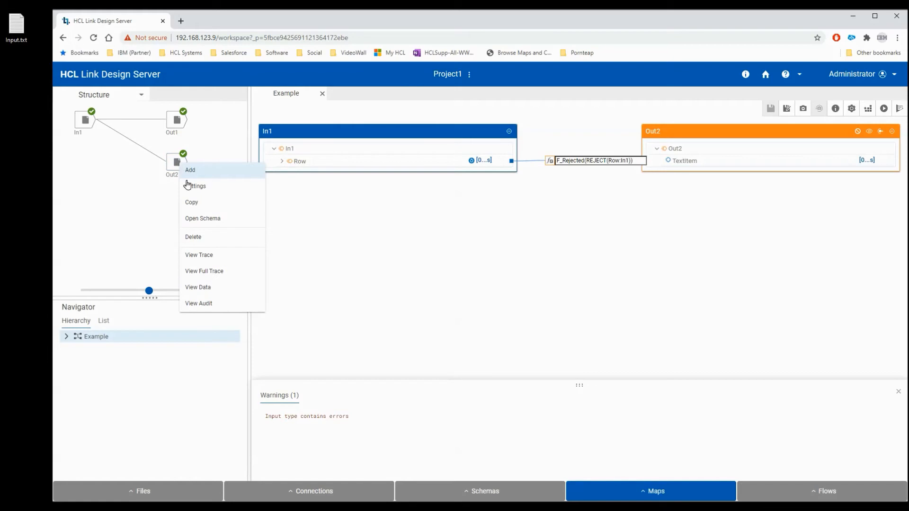
click(211, 287)
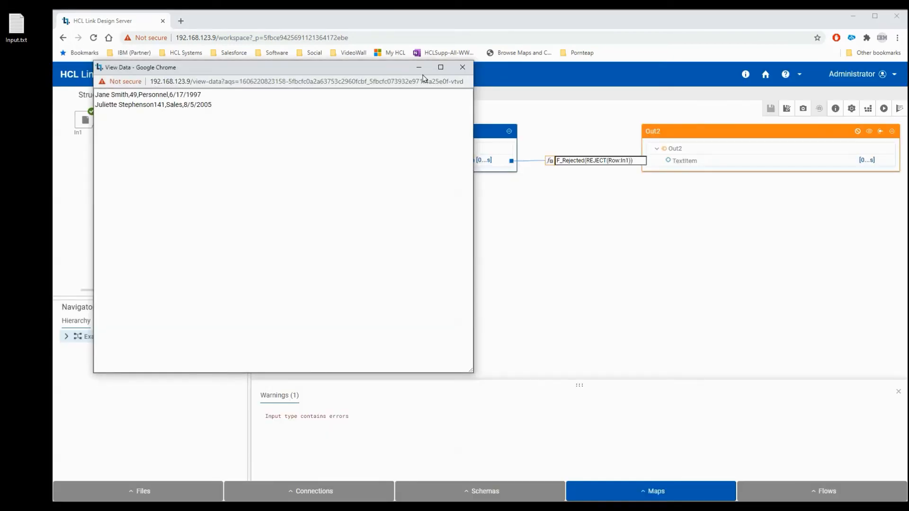
click(463, 67)
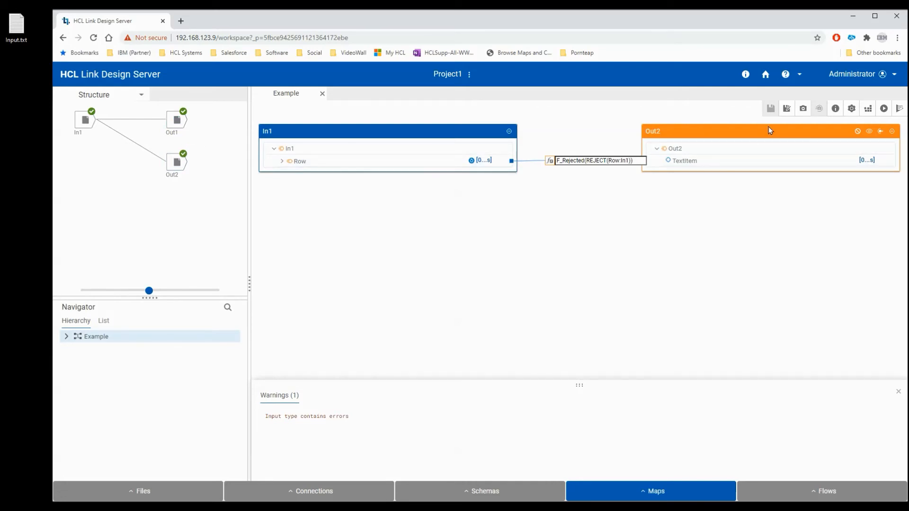
Enable warnings in the Example map's settings, and set both Input Contains Errors and Input Unknown Data Found to Fail.
click(852, 108)
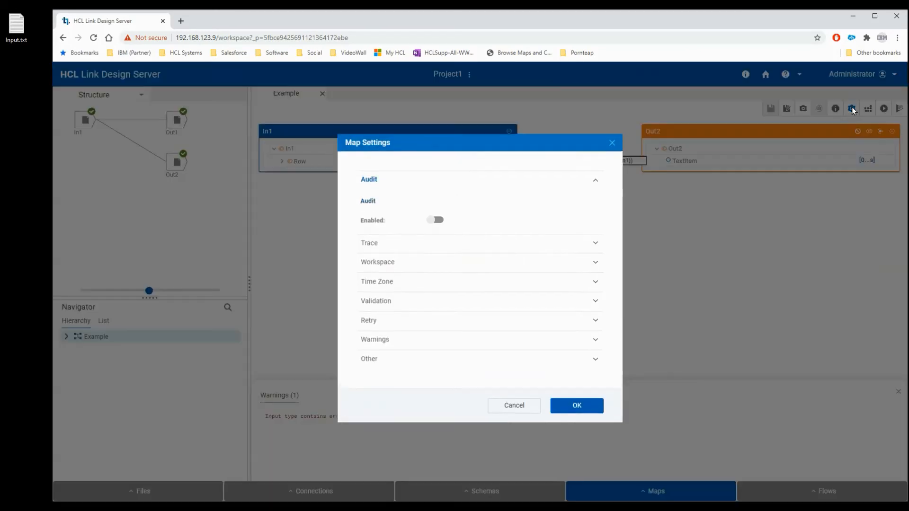
click(379, 343)
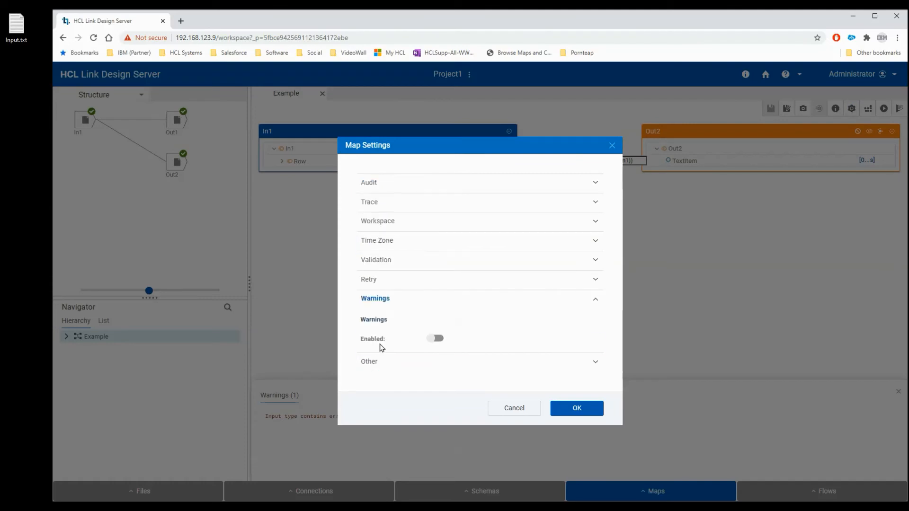
click(435, 339)
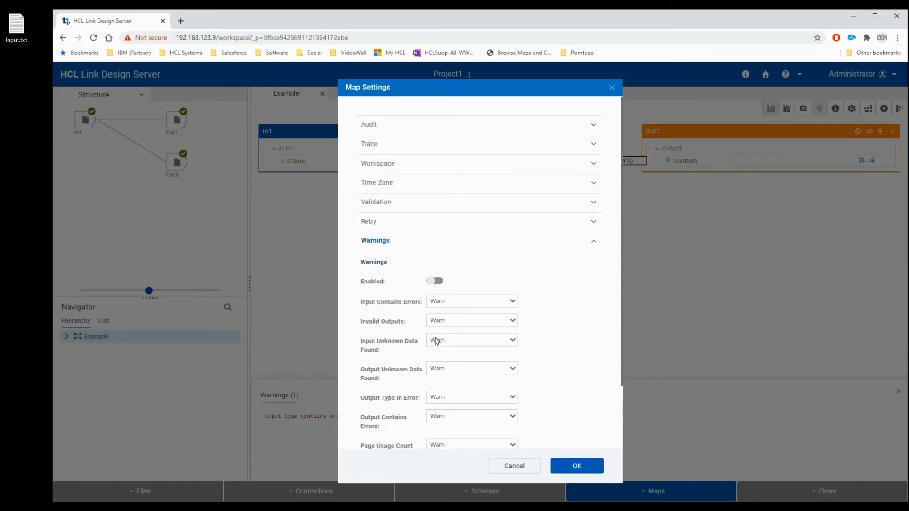
click(445, 303)
click(442, 362)
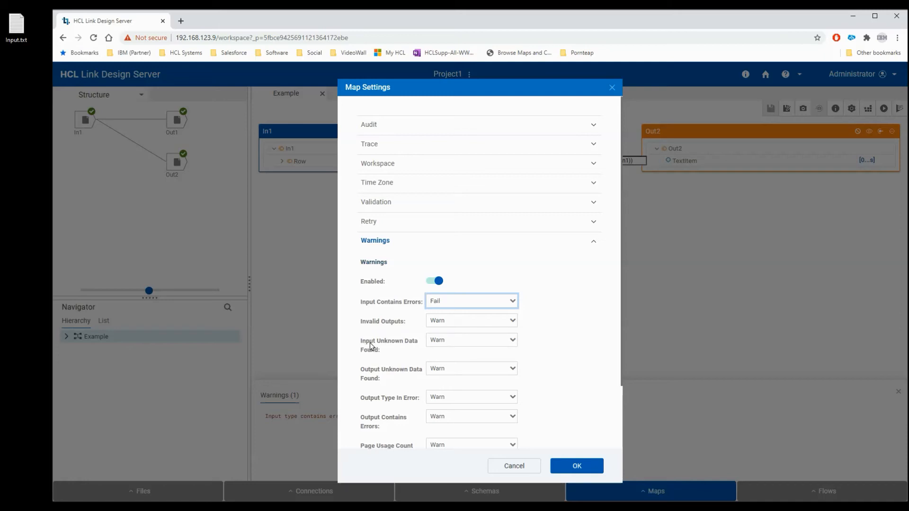
click(433, 340)
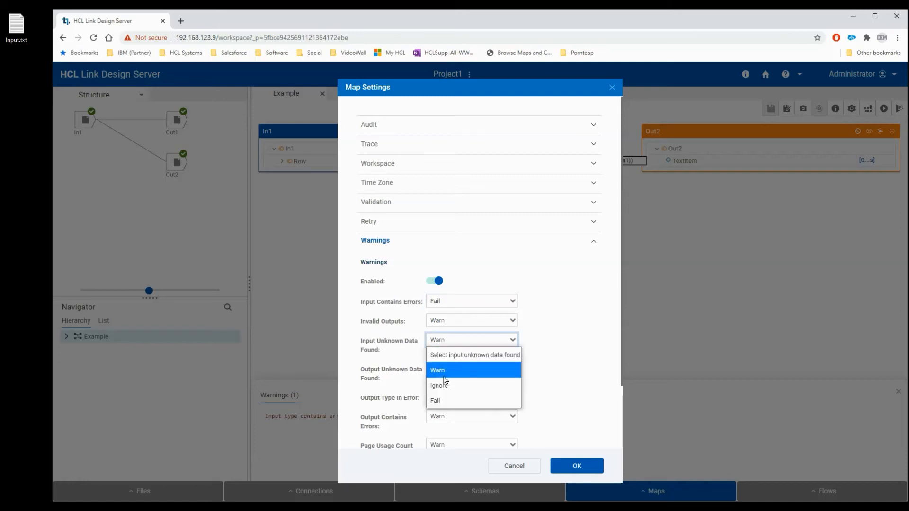
click(439, 401)
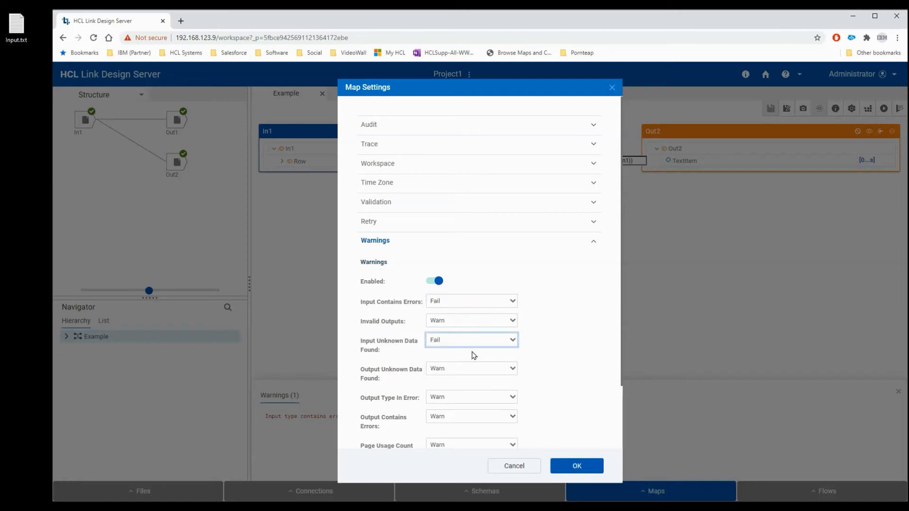
click(574, 466)
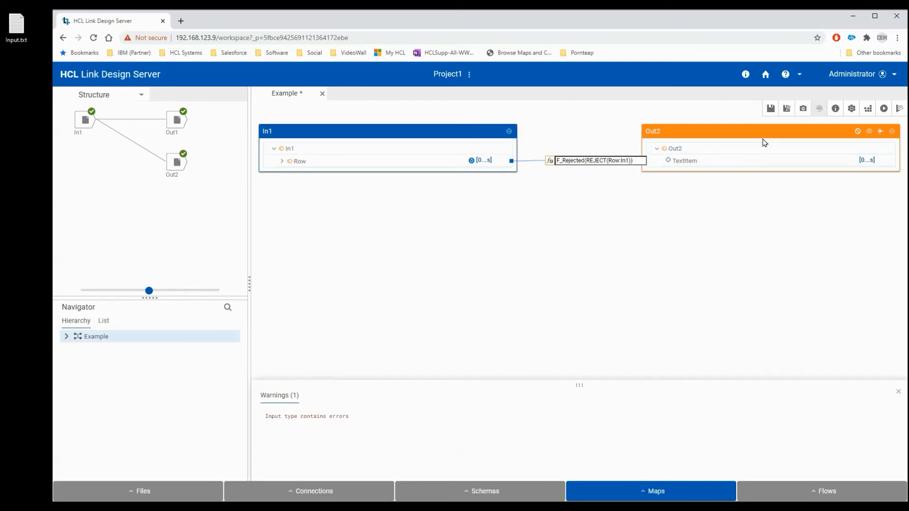
Save, build and run the Example map with the fail-on-error settings, and check the rejected rows in Out2's data.
click(771, 109)
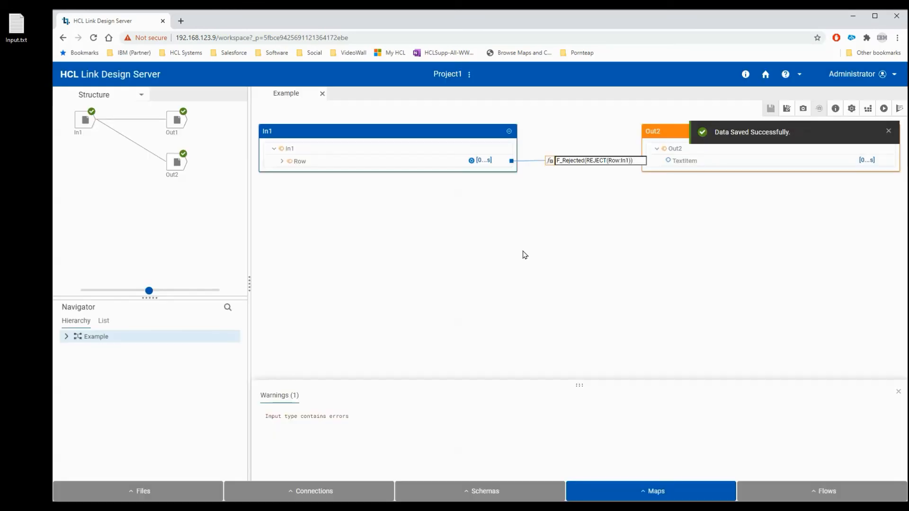
click(869, 110)
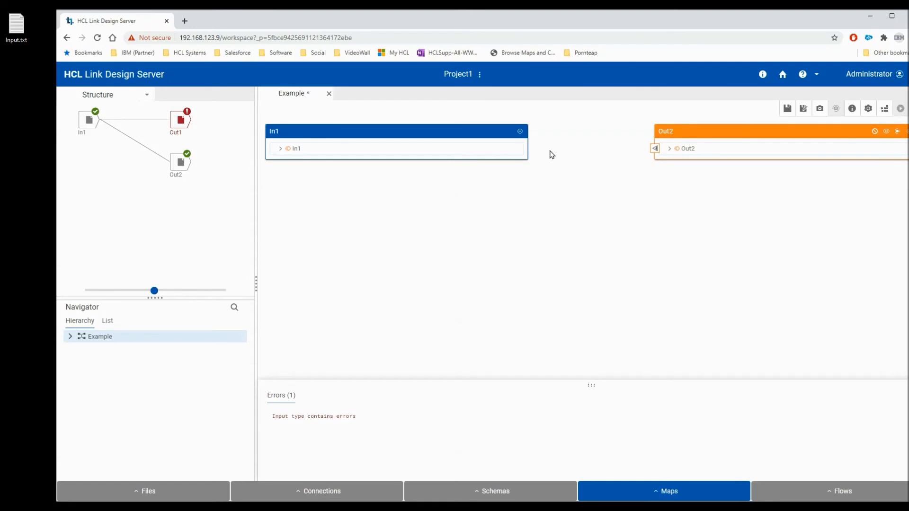
right_click(184, 164)
click(212, 287)
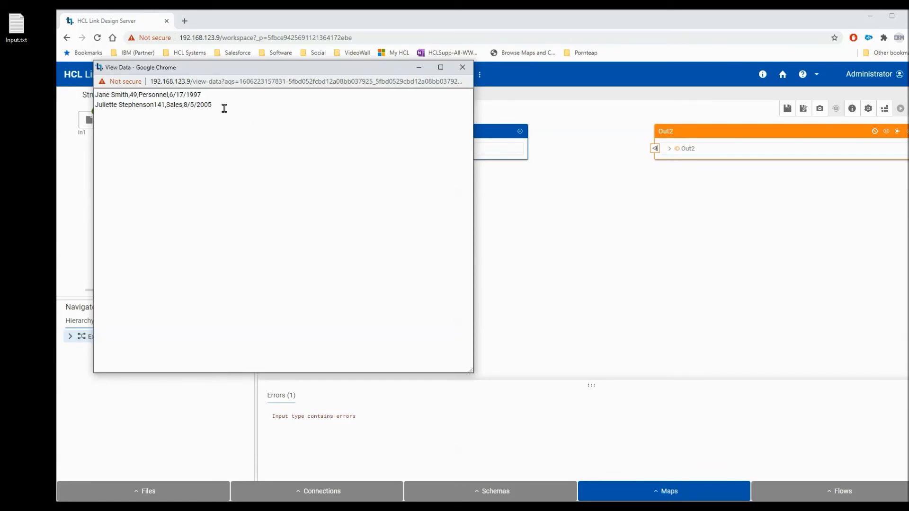
click(223, 111)
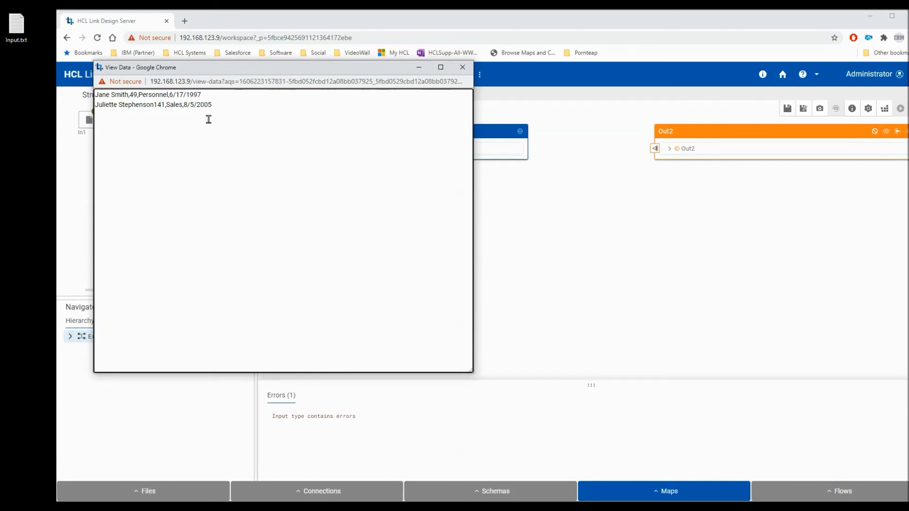
click(463, 67)
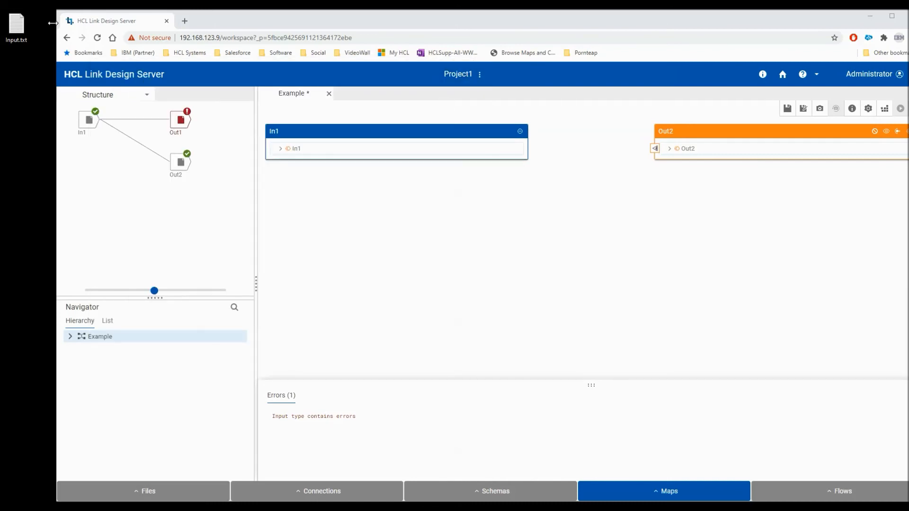
In the desktop file Input.txt, correct the date in the second row to 17/6/1997.
double_click(21, 32)
click(136, 153)
key(BackSpace)
text(17)
key(Delete)
key(Delete)
text(6/1997)
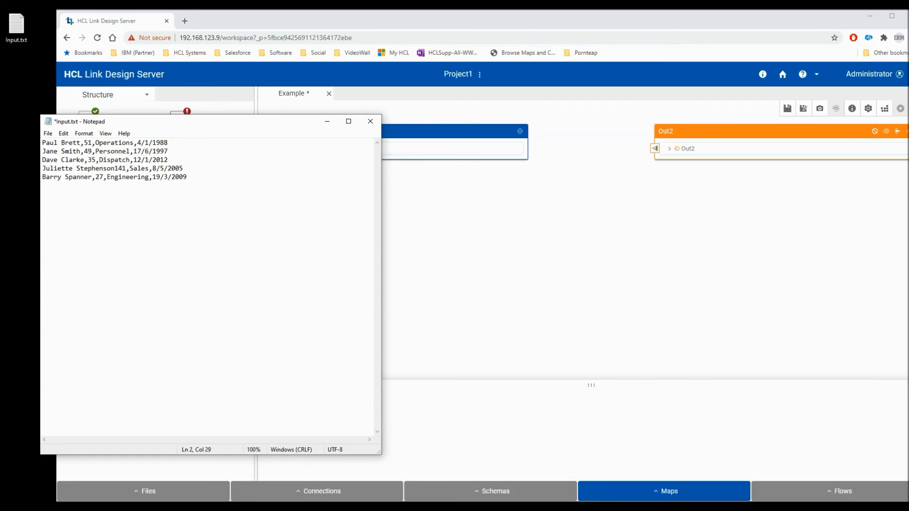
Replace the stray 1 between name and age in the fourth row with a comma, and save and close Input.txt.
key(Down)
key(Down)
text(,)
key(Delete)
key(ctrl+s)
click(370, 121)
Replace the project's Input.txt file in Link Design Server with the corrected Input.txt from the desktop.
click(152, 492)
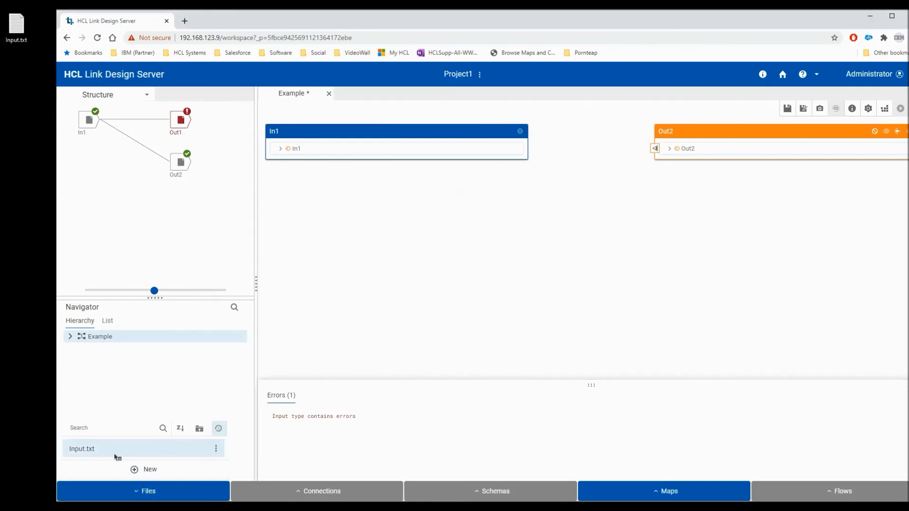
click(216, 450)
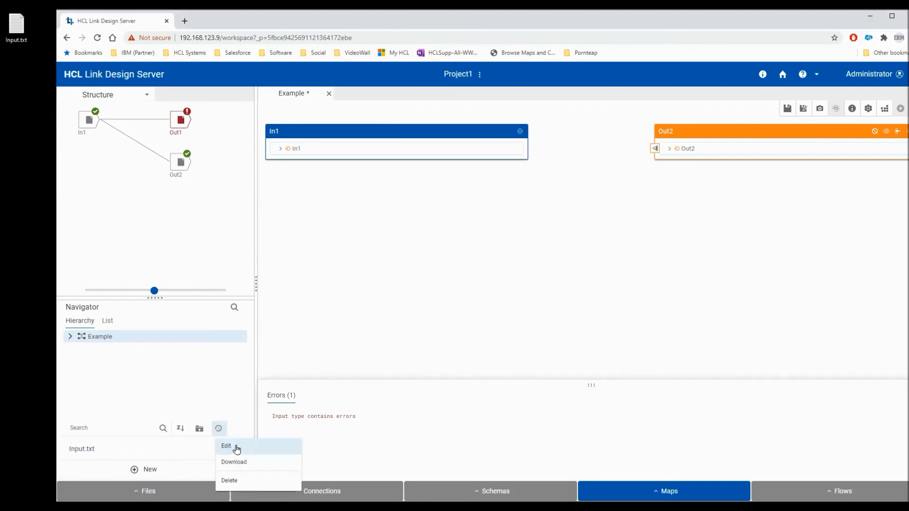
click(236, 448)
drag(16, 25, 466, 313)
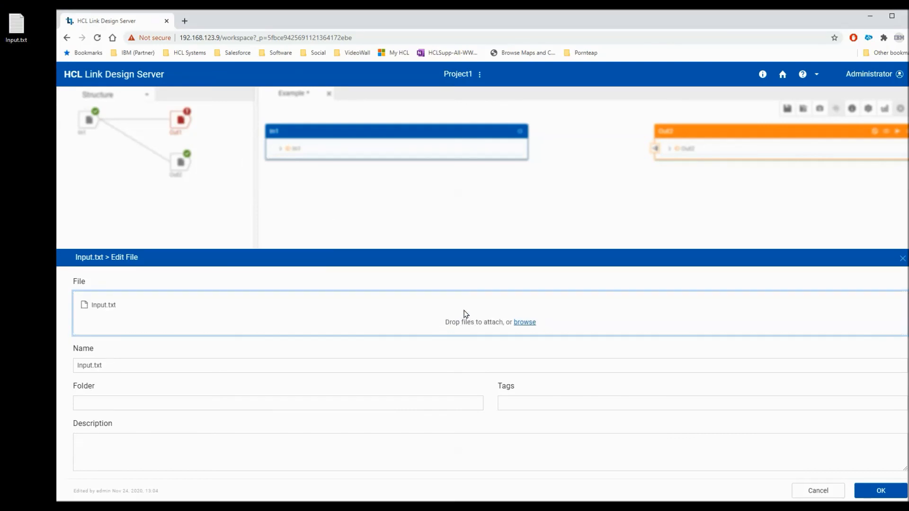
click(880, 491)
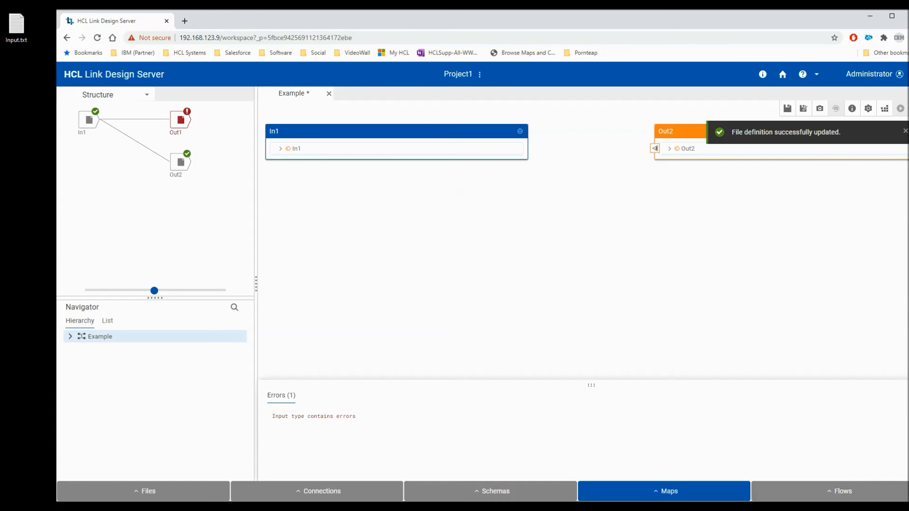
Save, rebuild and run the Example map with the corrected input file.
click(787, 109)
click(886, 110)
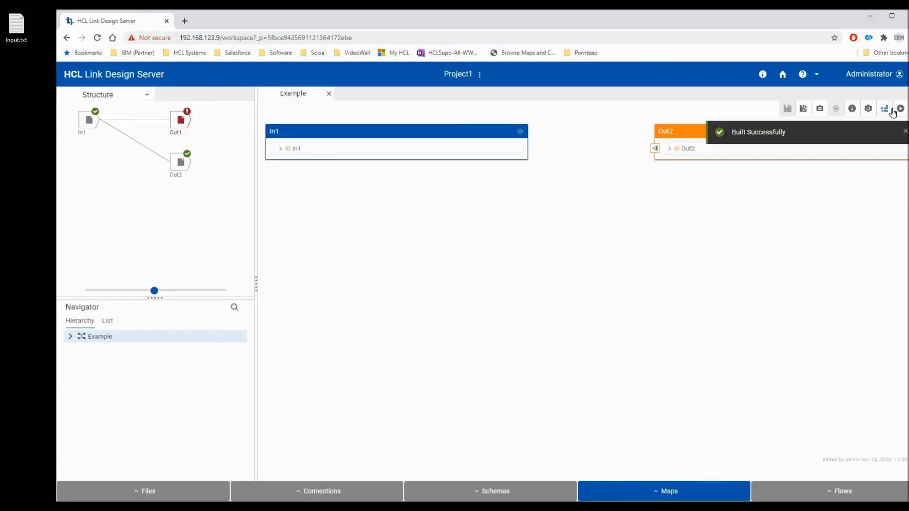
click(900, 110)
View the output data of Out2 for rejected rows and close the data window.
right_click(180, 162)
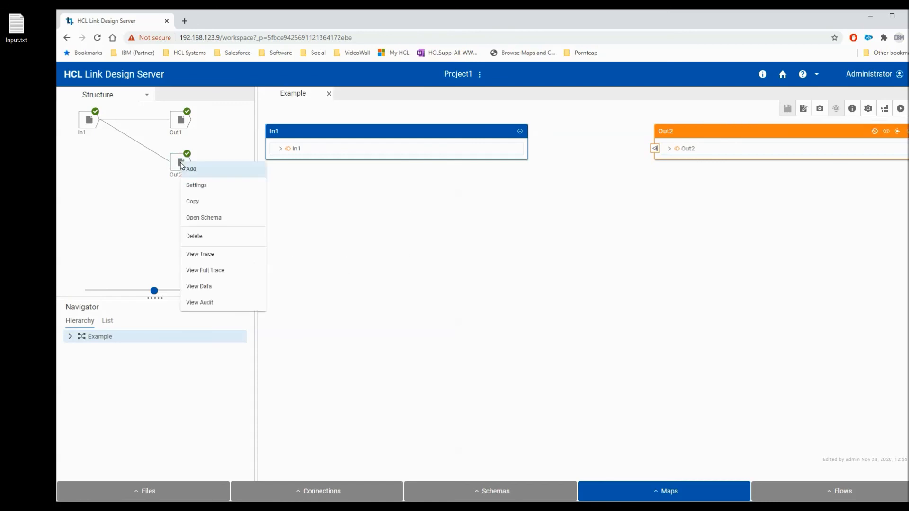
click(216, 287)
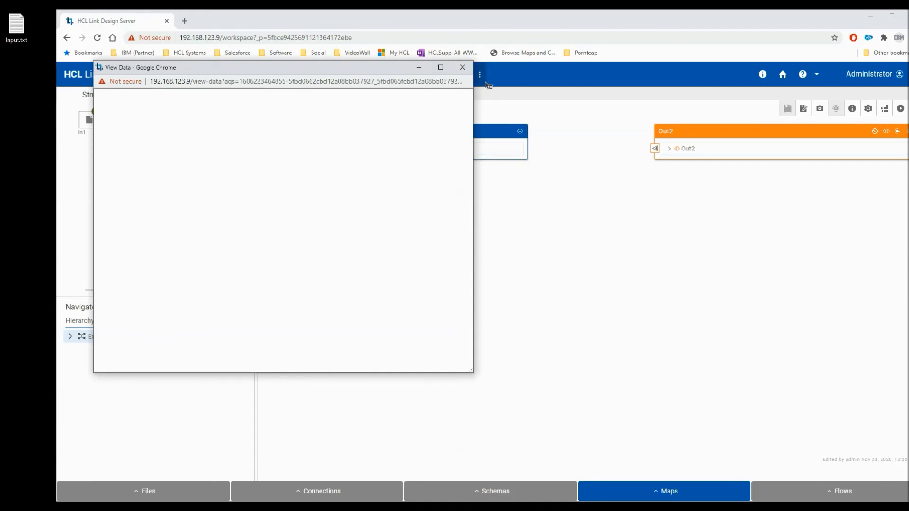
click(462, 67)
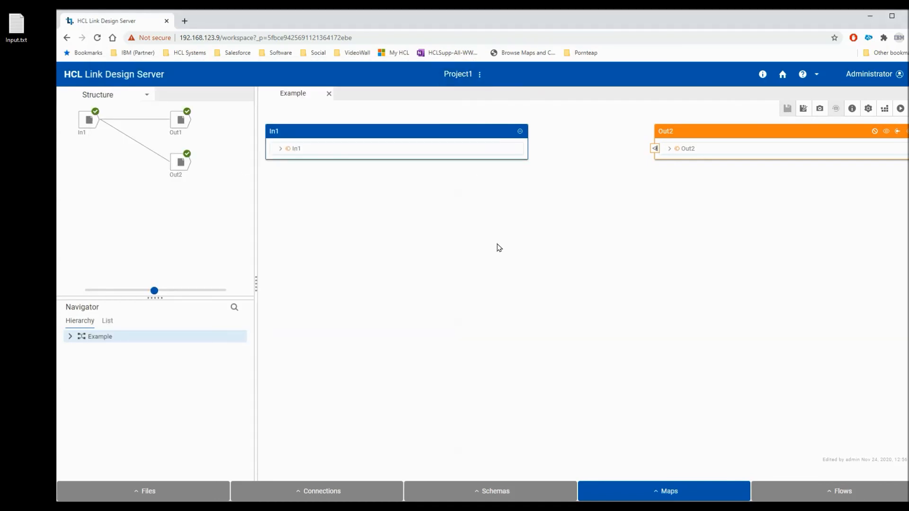